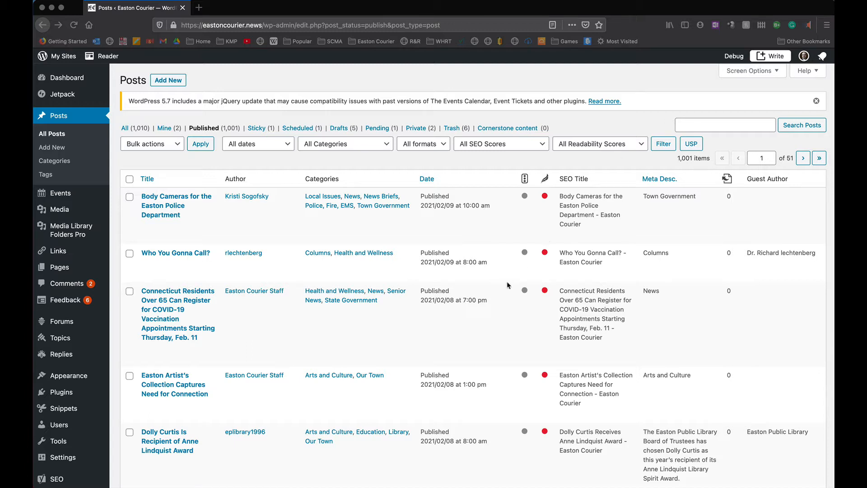
- Open the post about Connecticut residents over 65 registering for COVID-19 vaccination appointments for editing, and display its Yoast SEO settings
click(173, 300)
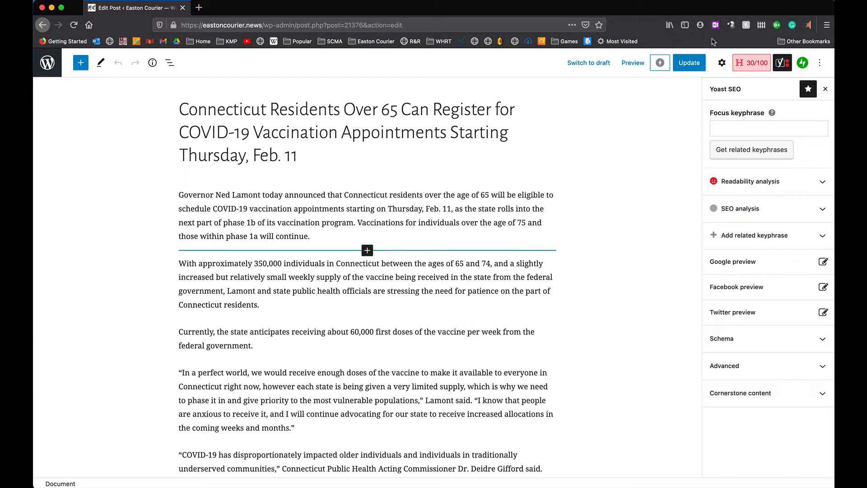
click(721, 64)
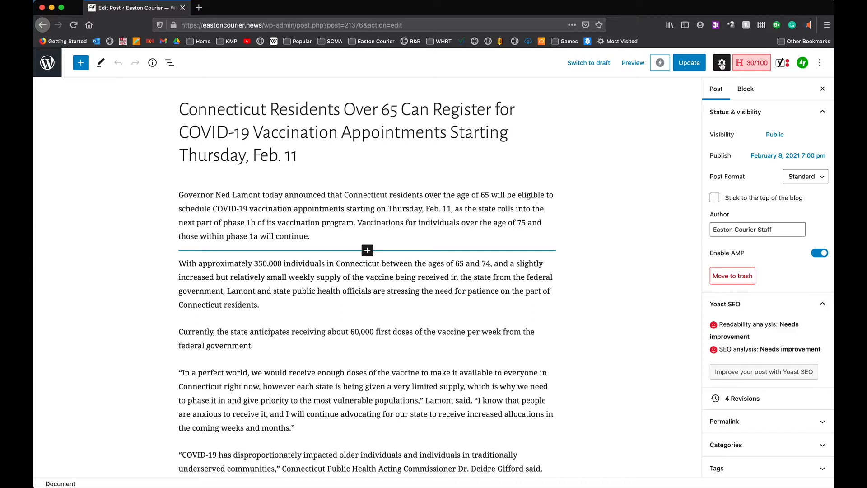
click(783, 63)
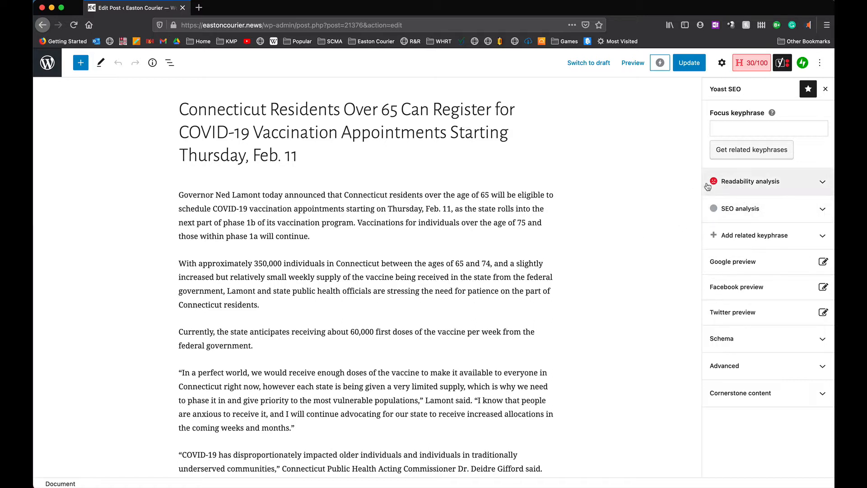
- Expand the post's readability analysis and review its results alongside the article text
click(803, 186)
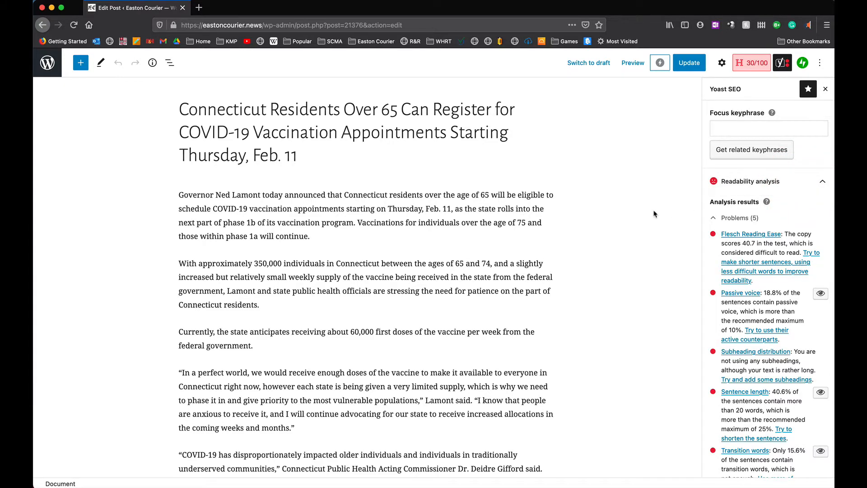
scroll(636, 253, down, 2)
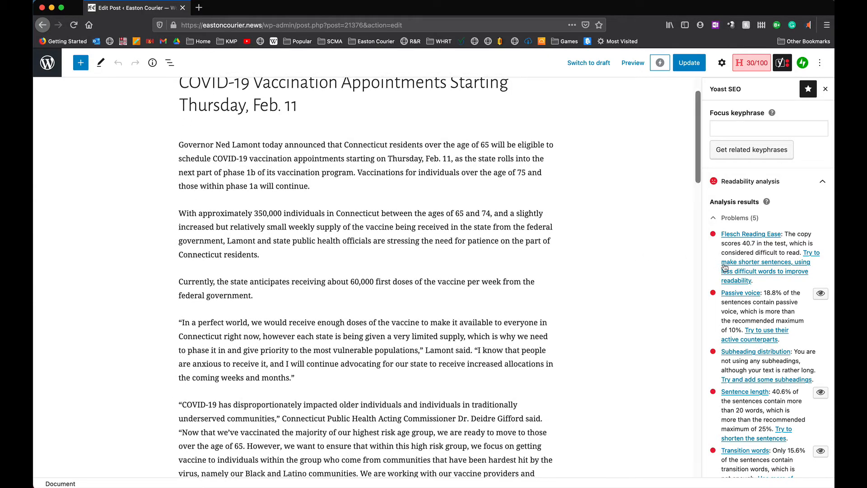
scroll(724, 266, down, 3)
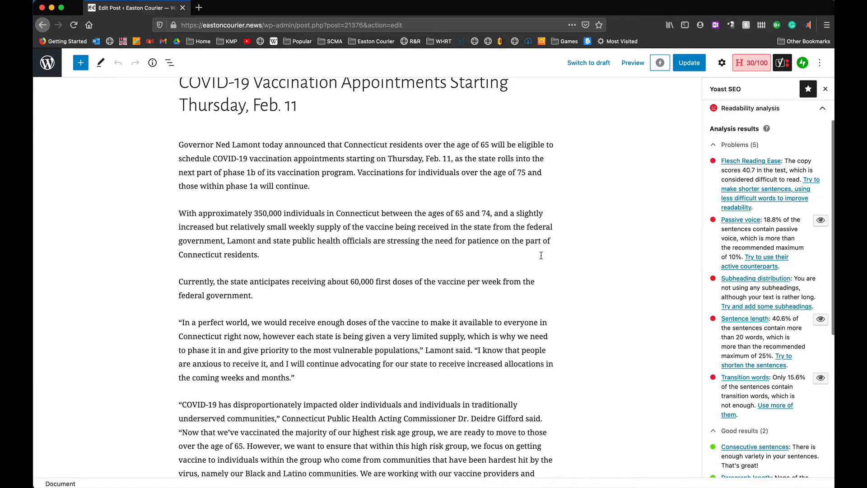
scroll(541, 255, up, 2)
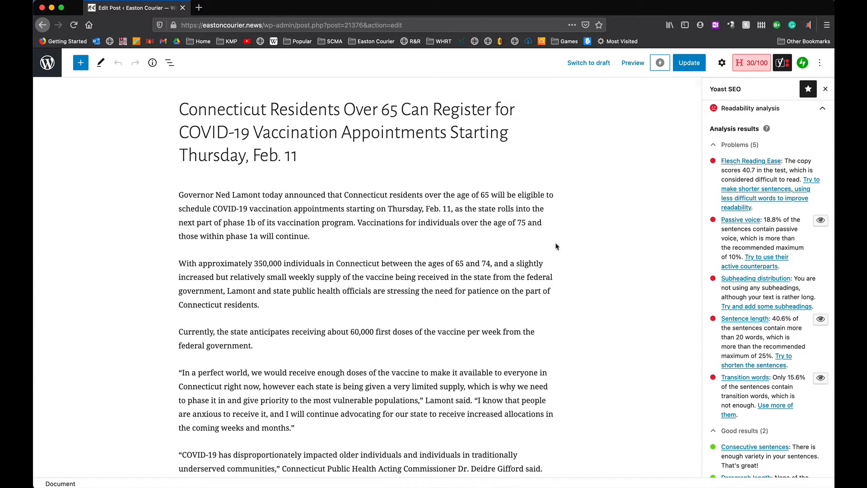
scroll(596, 251, down, 5)
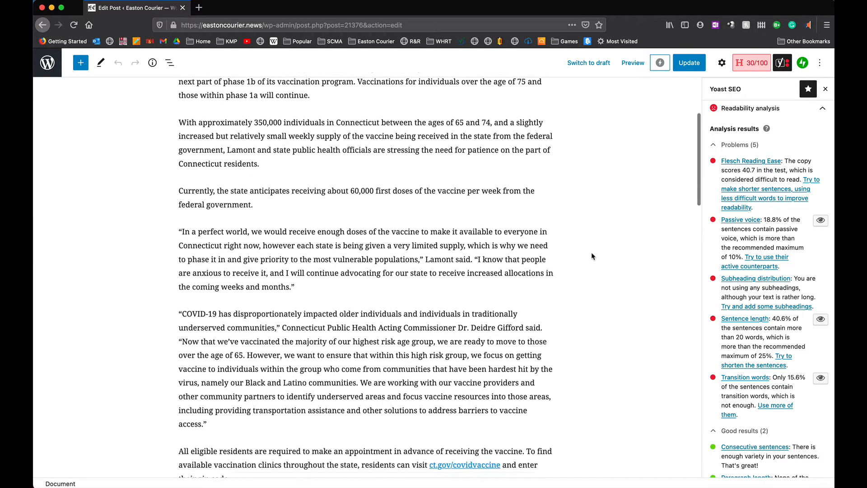
scroll(592, 256, up, 5)
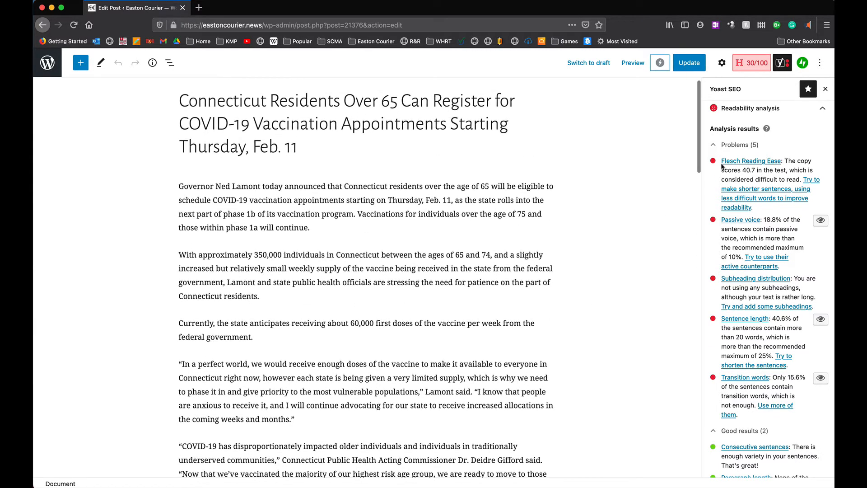
- Collapse the readability analysis and review the problems, improvements and good results in the SEO analysis
click(822, 108)
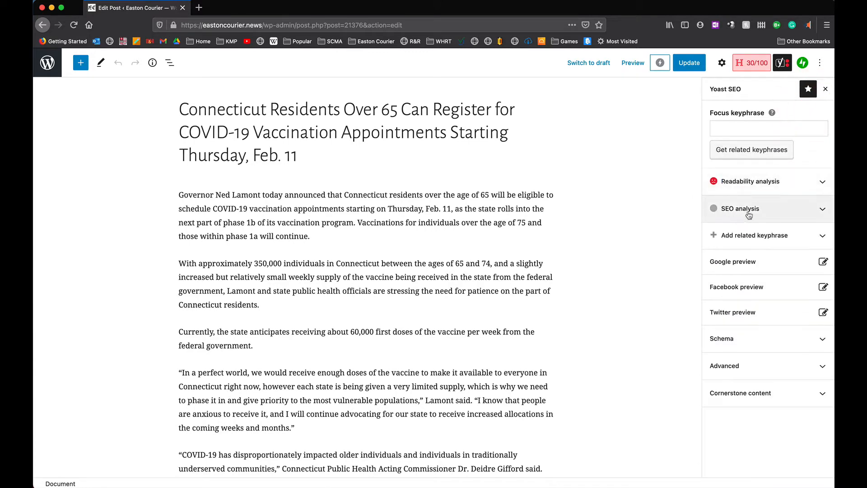
click(780, 213)
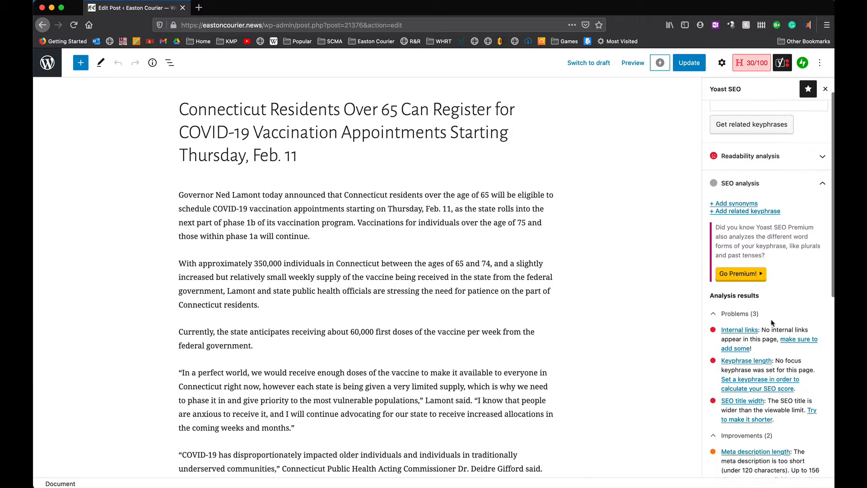
scroll(773, 318, down, 3)
scroll(772, 321, down, 4)
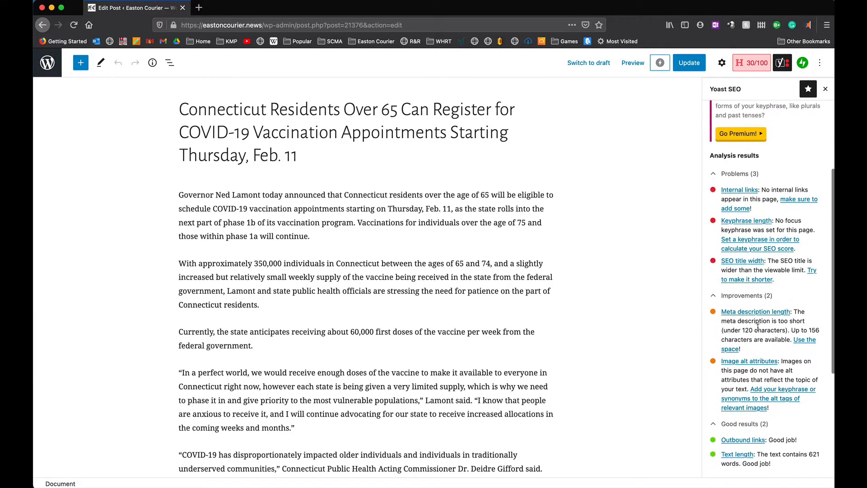
scroll(757, 327, up, 3)
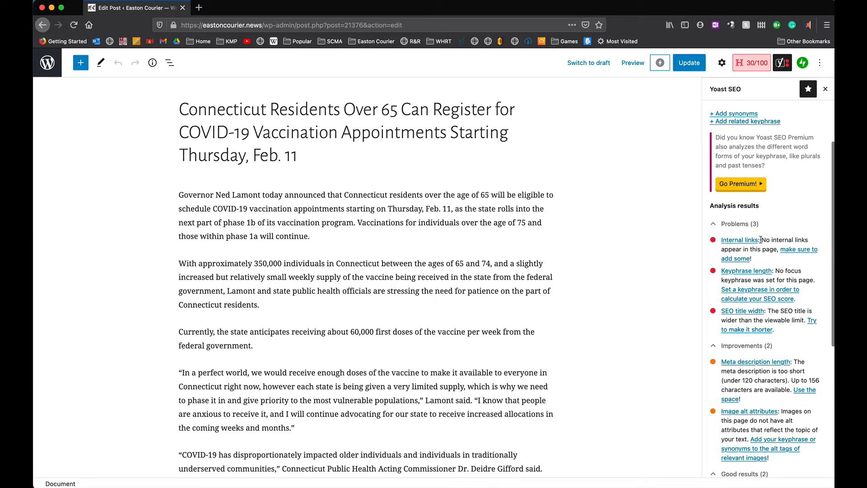
scroll(747, 235, down, 4)
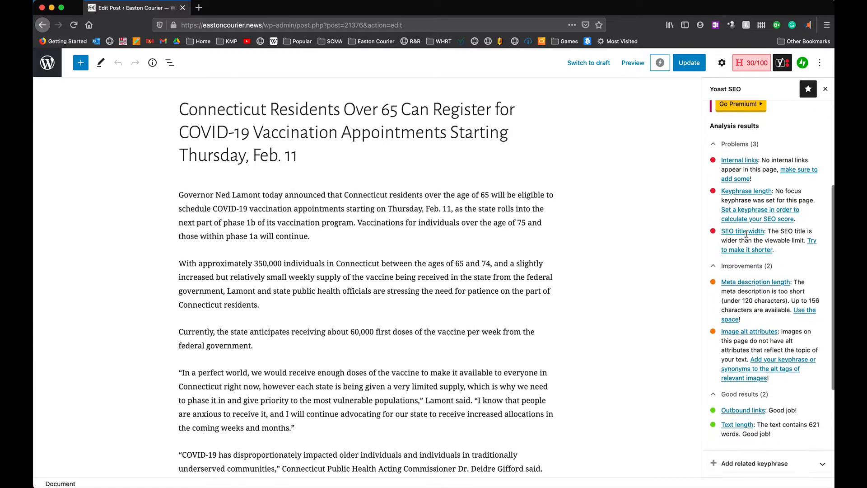
scroll(747, 237, down, 1)
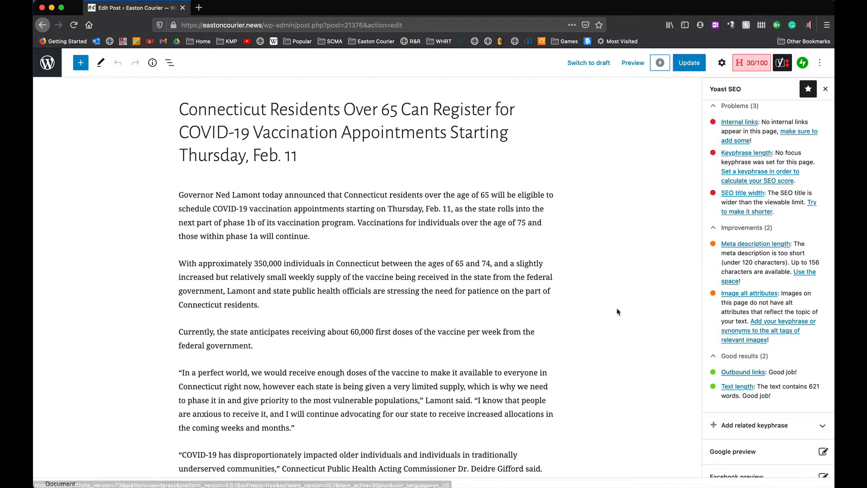
- Read through the article body down to the list of appointment tools and its outbound links
scroll(638, 302, down, 1)
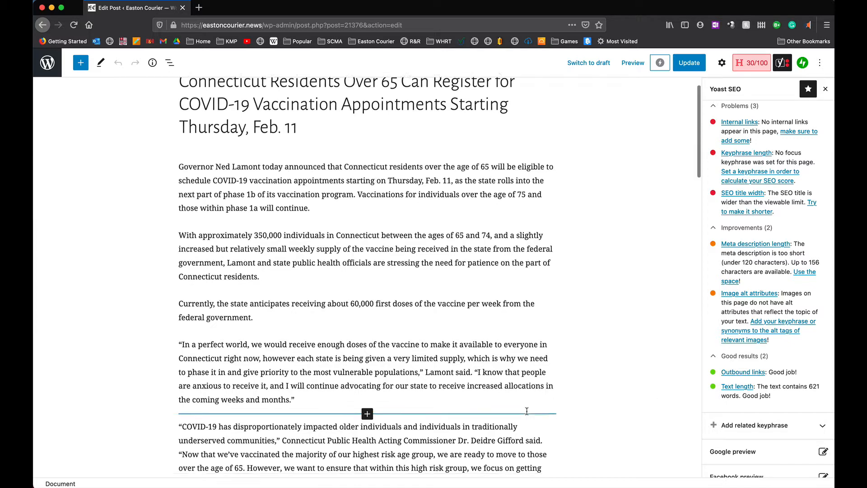
scroll(526, 414, down, 6)
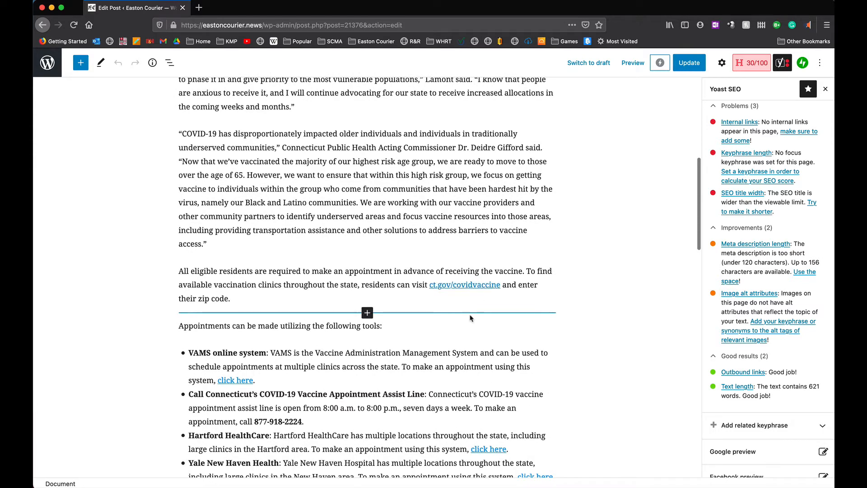
scroll(200, 273, down, 2)
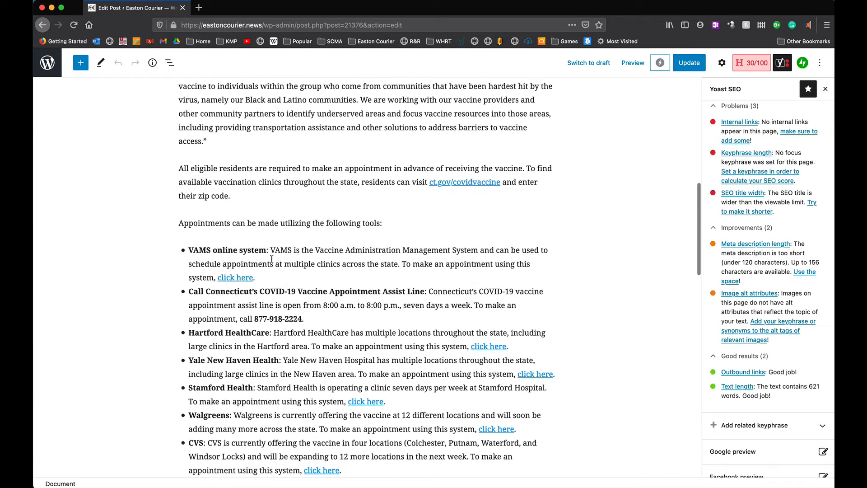
scroll(434, 332, down, 2)
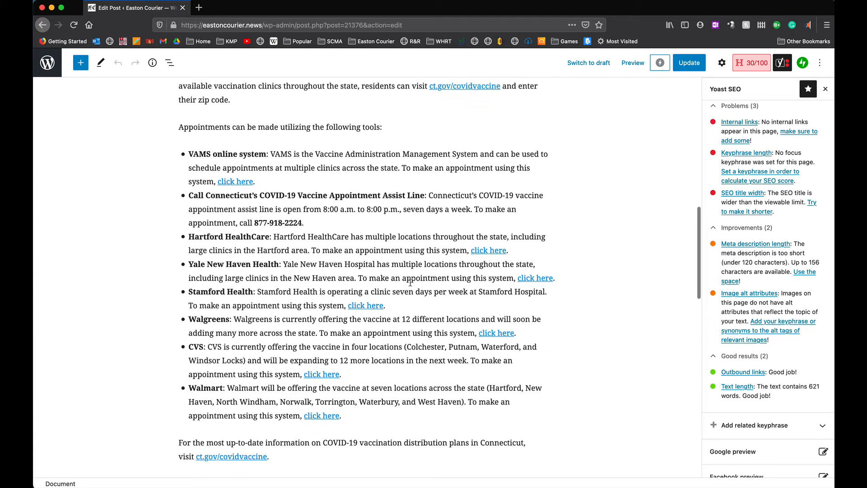
scroll(436, 344, down, 1)
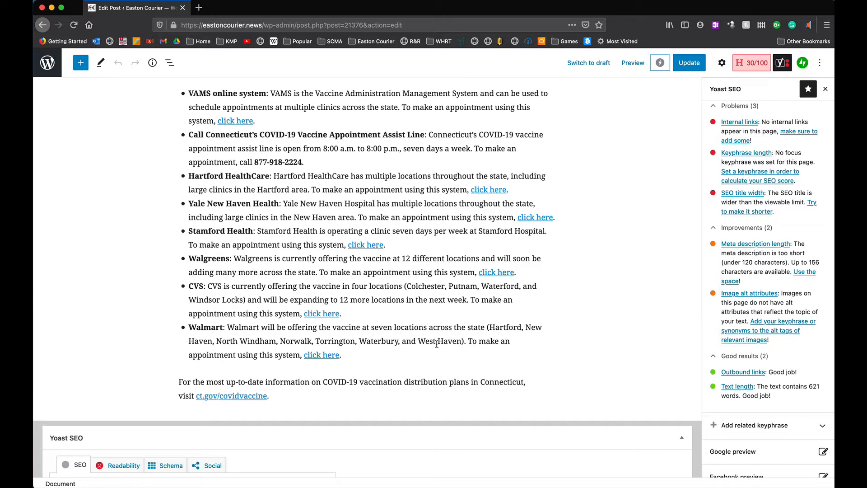
scroll(551, 263, up, 3)
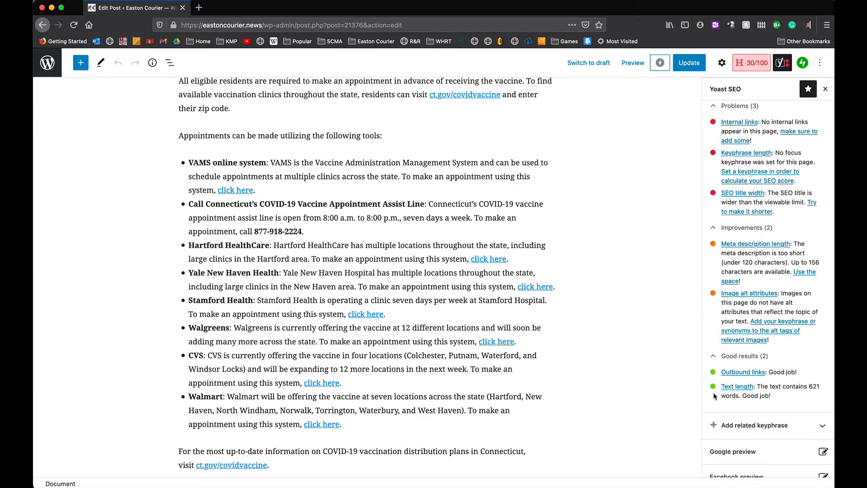
- Open Yoast's explanation of the text length check, skim the article, and return to the post being edited
click(741, 387)
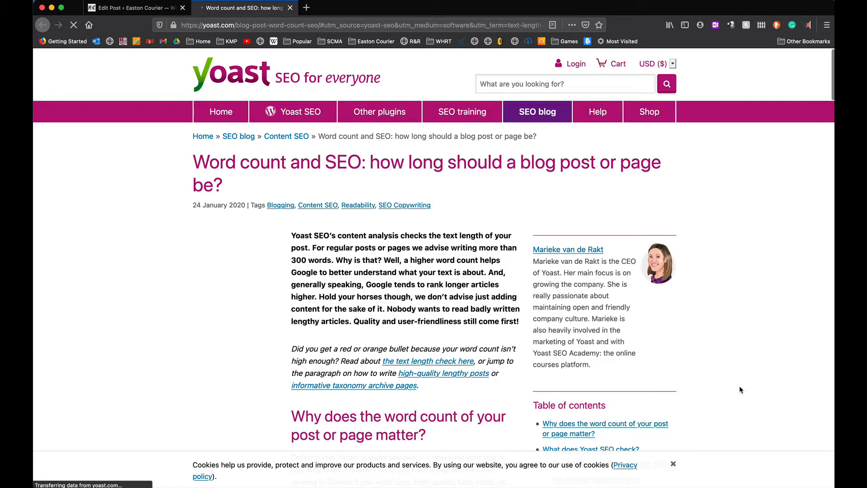
scroll(545, 258, down, 8)
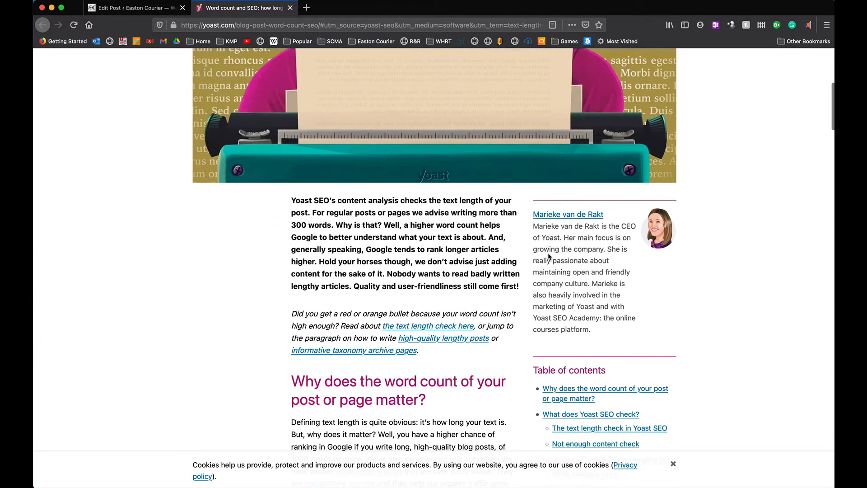
scroll(549, 255, up, 6)
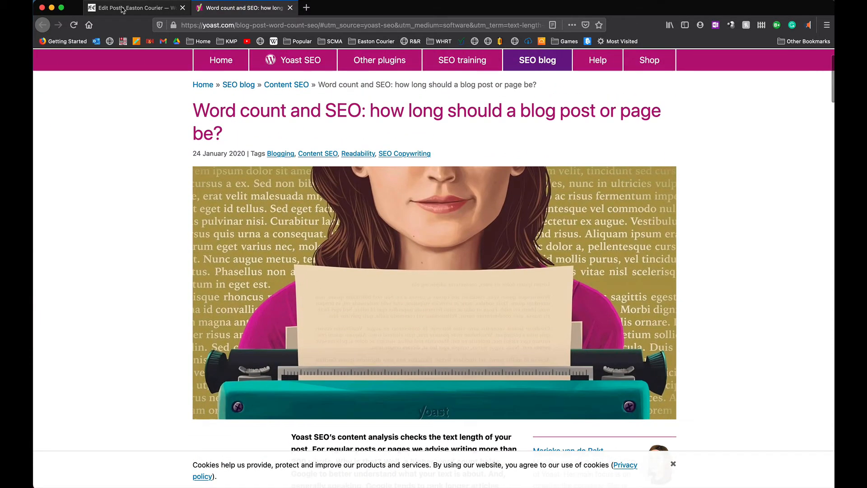
click(121, 10)
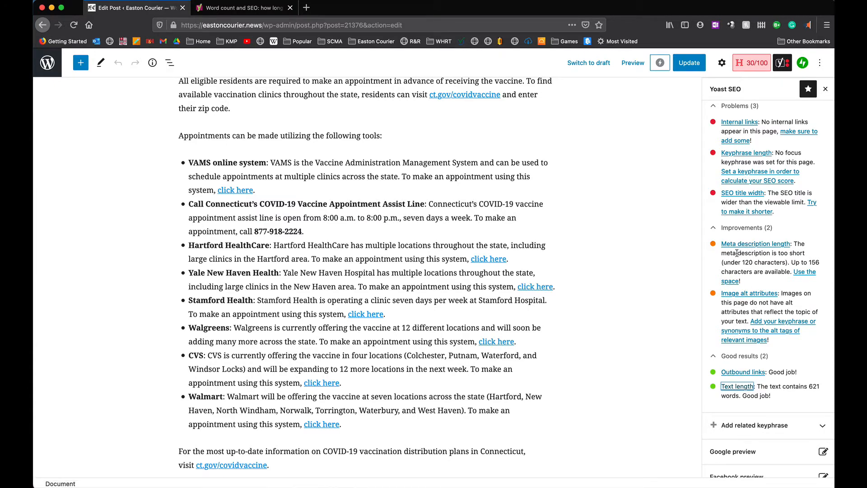
- Examine the article's text and links again, comparing them with the problems and improvements in the SEO analysis
scroll(736, 253, down, 2)
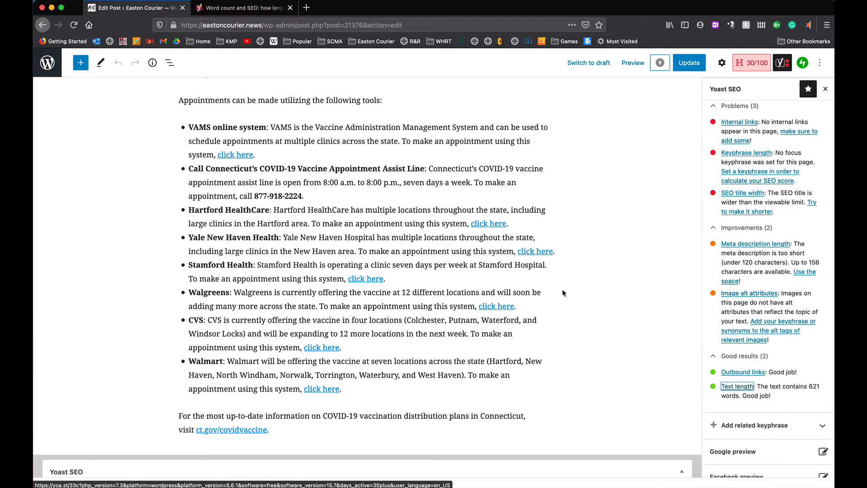
scroll(521, 285, up, 6)
scroll(520, 286, up, 18)
scroll(521, 286, down, 19)
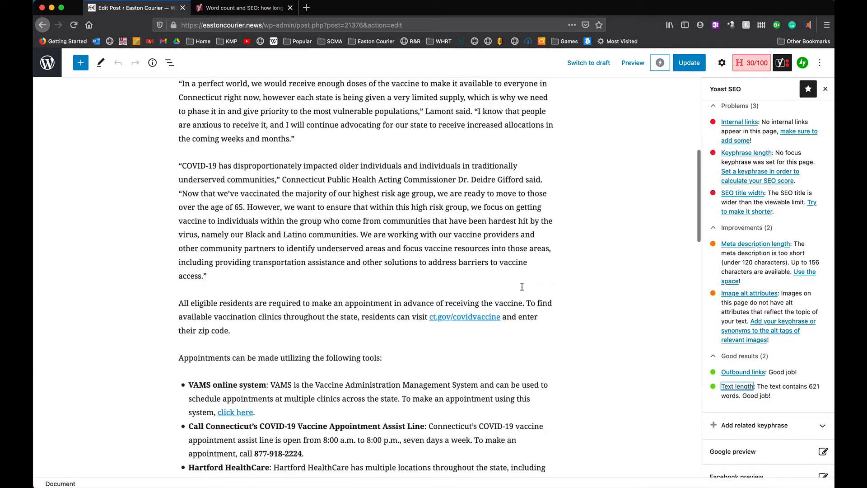
scroll(522, 286, down, 10)
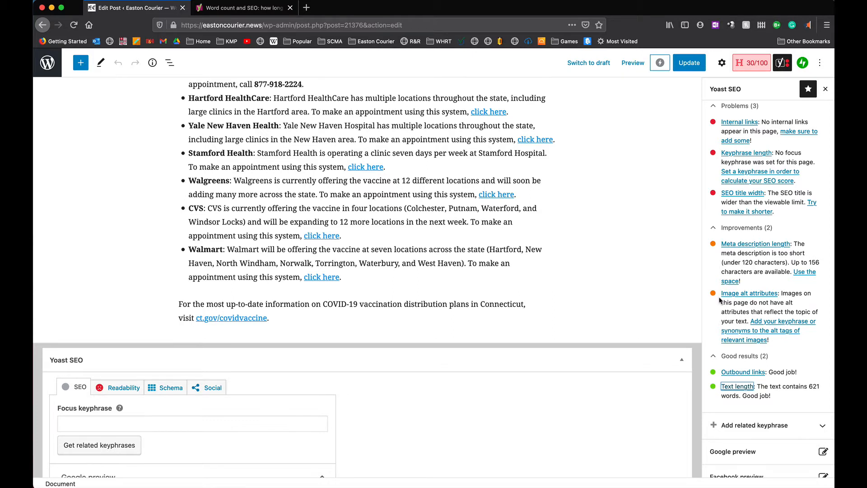
scroll(720, 300, up, 1)
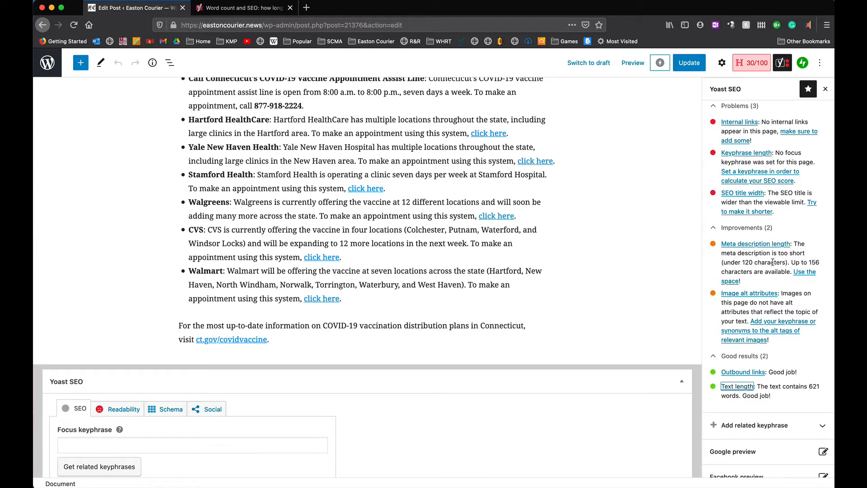
scroll(670, 277, up, 6)
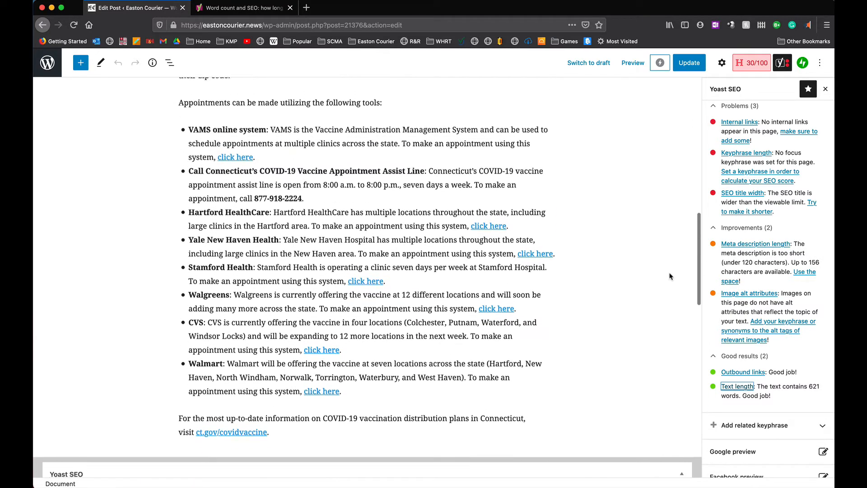
scroll(753, 262, up, 3)
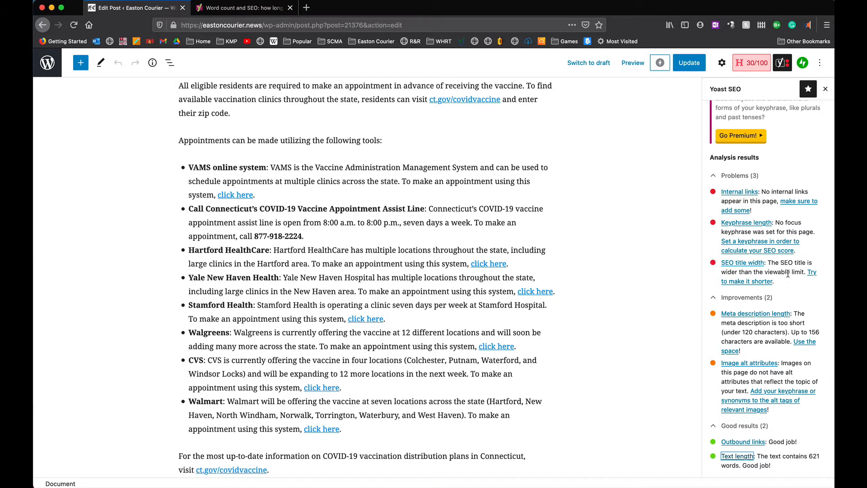
scroll(787, 273, up, 2)
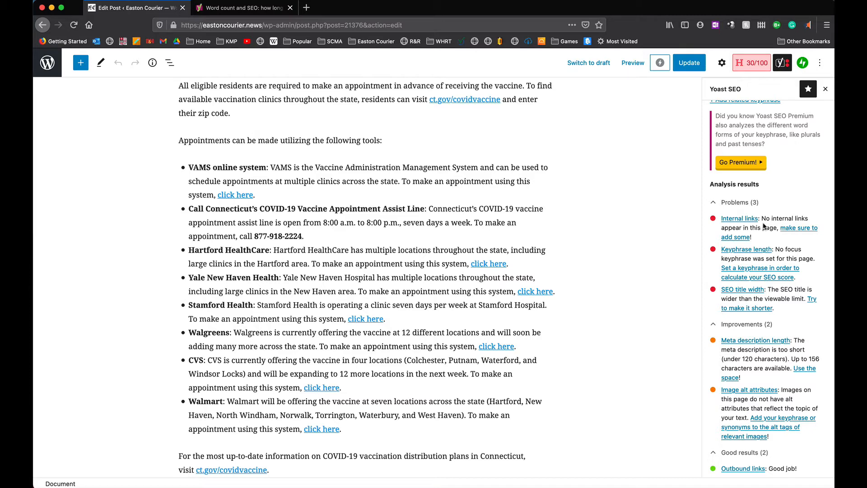
- Examine the Yoast SEO section beneath the article, including the focus keyphrase field and Google preview
scroll(555, 314, down, 3)
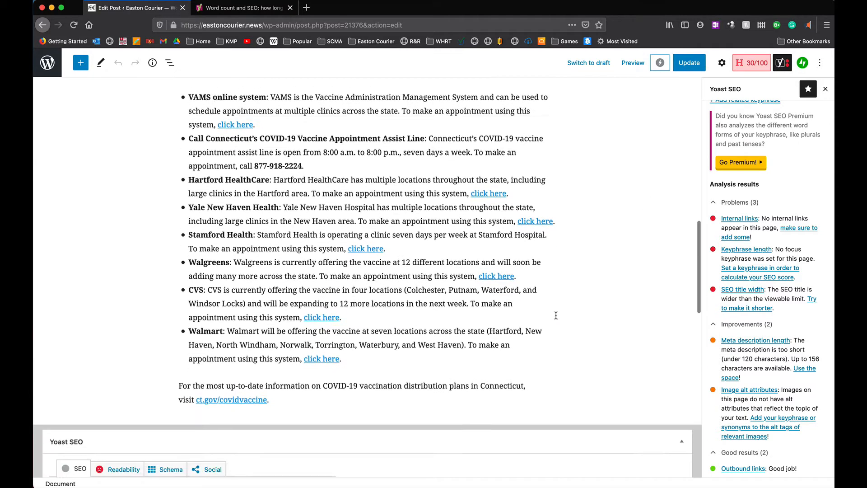
scroll(556, 315, down, 8)
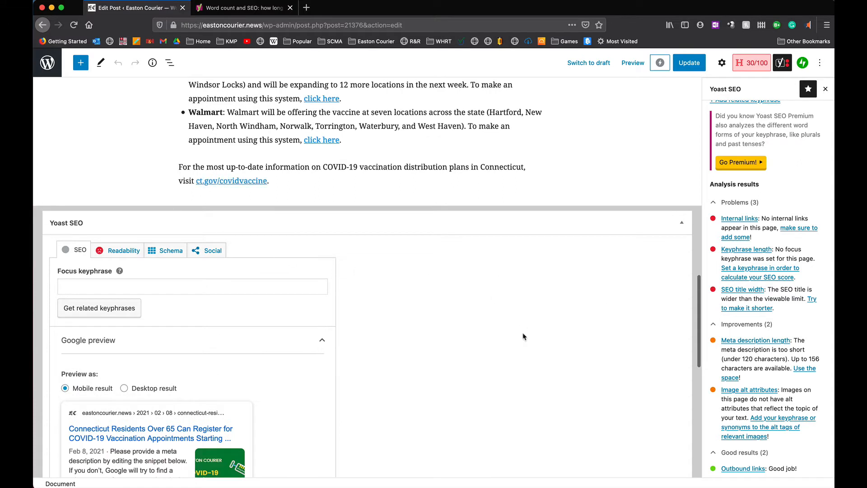
scroll(524, 347, down, 2)
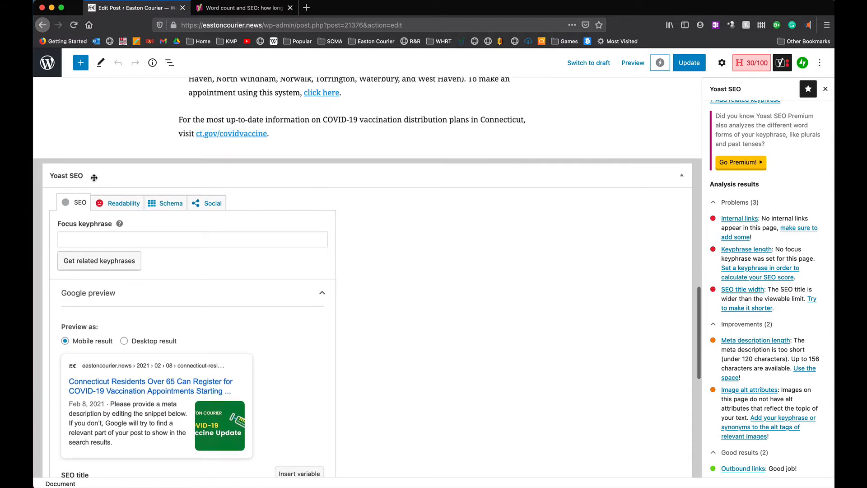
- Open Yoast's explanation of the focus keyphrase, read what a focus keyword is, and return to the post being edited
scroll(430, 287, down, 3)
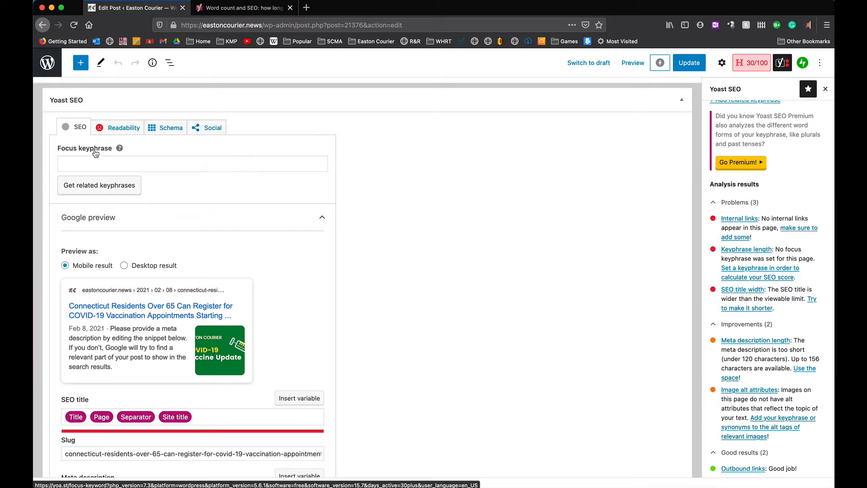
click(121, 151)
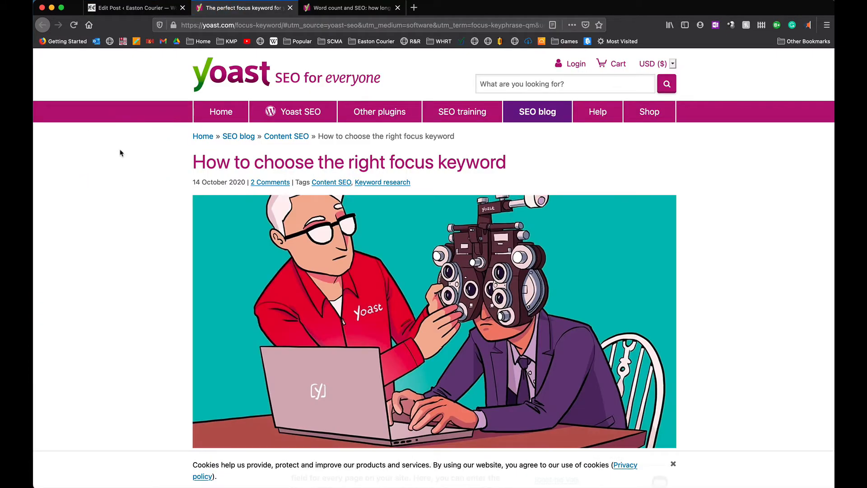
scroll(203, 244, down, 3)
scroll(203, 245, down, 7)
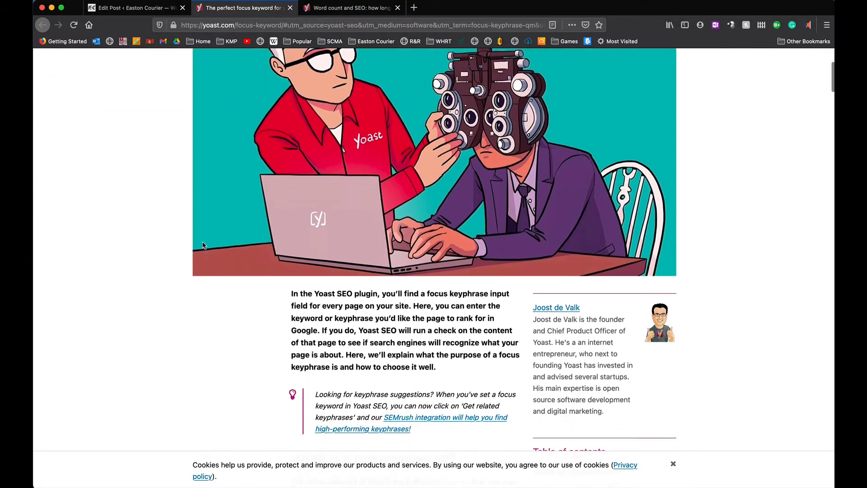
scroll(202, 245, down, 3)
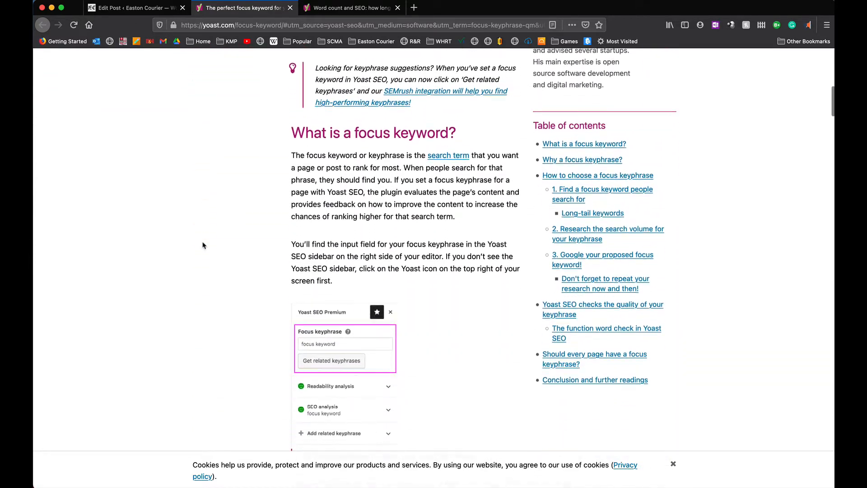
scroll(203, 245, up, 1)
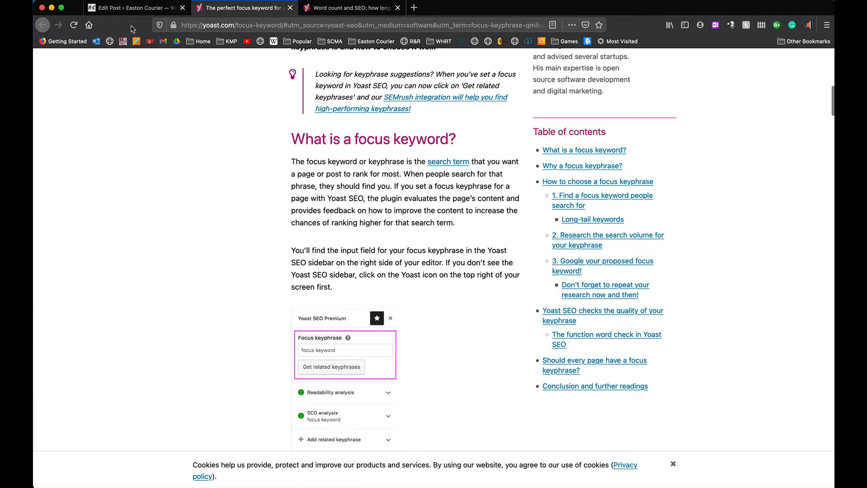
click(135, 13)
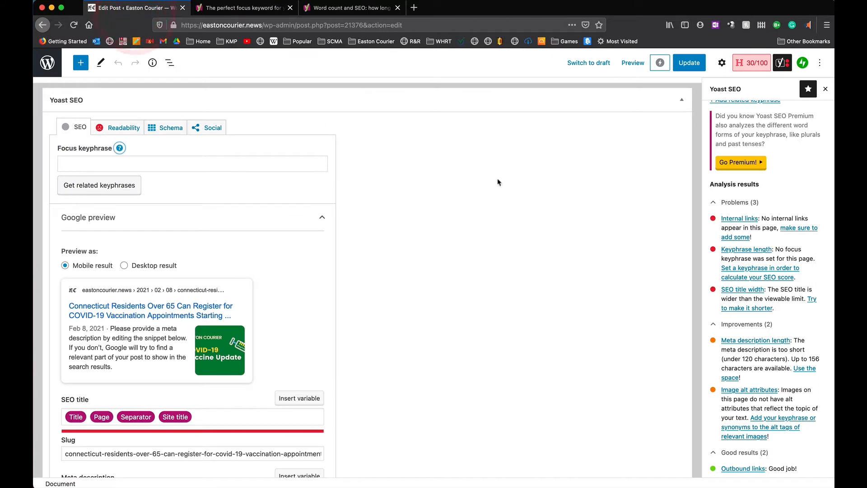
- Copy "Vaccine Appointment" from the assist line bullet, set it as the focus keyphrase, and review the SEO analysis problems
scroll(503, 225, up, 15)
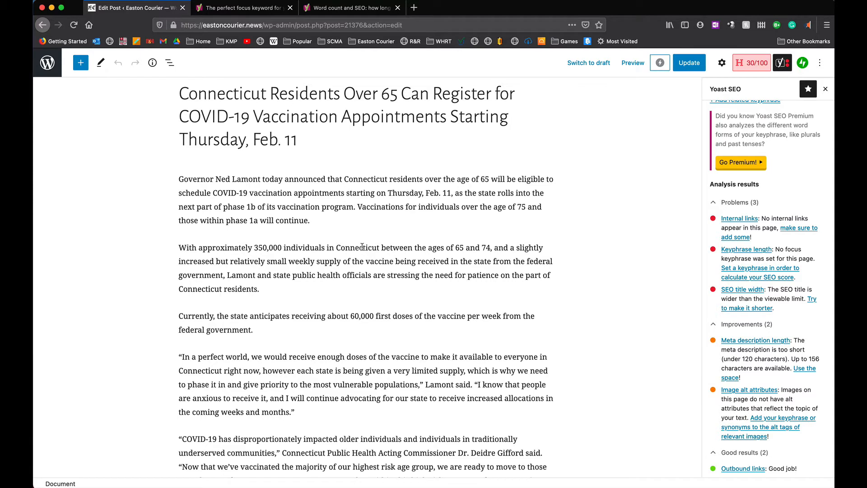
scroll(351, 207, down, 10)
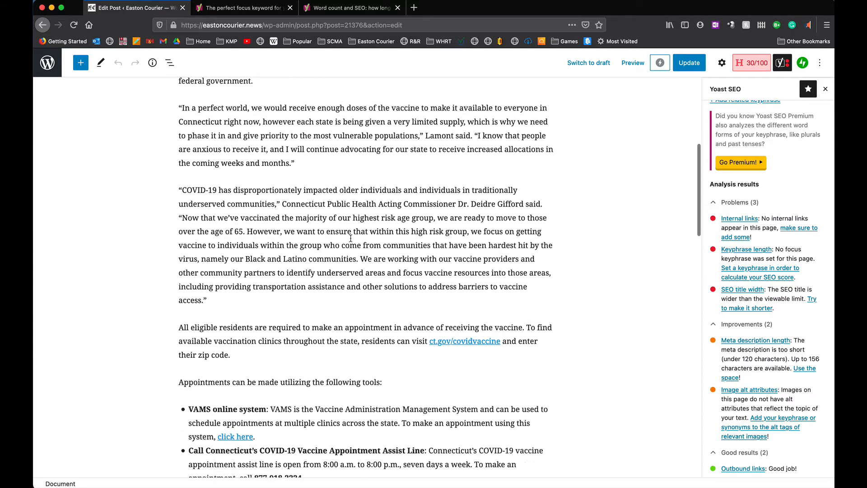
scroll(351, 238, down, 4)
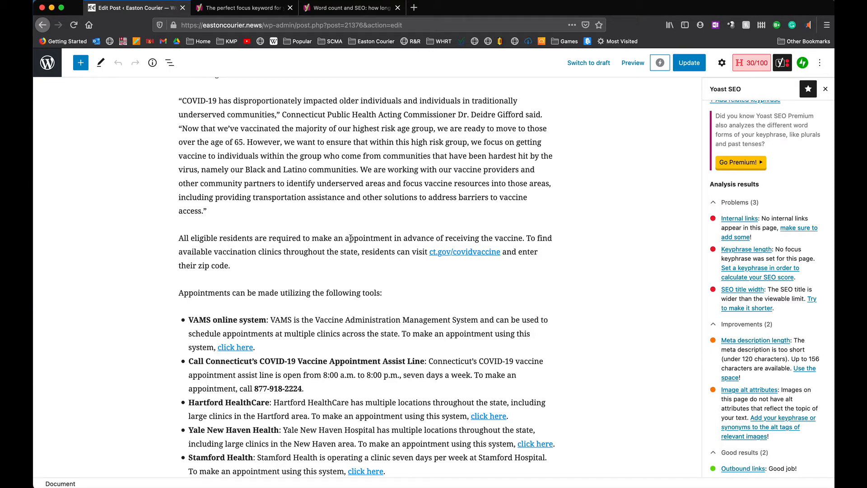
mouse_move(296, 283)
mouse_down()
mouse_move(359, 283)
mouse_move(297, 285)
mouse_up()
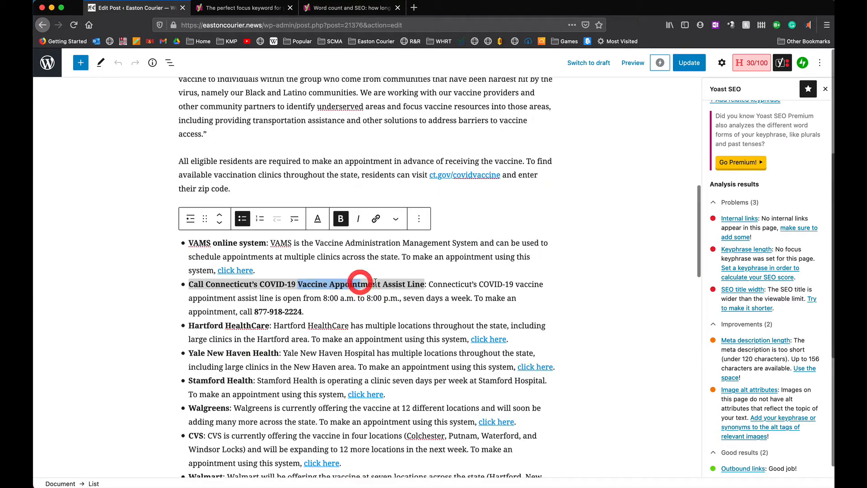
click(376, 283)
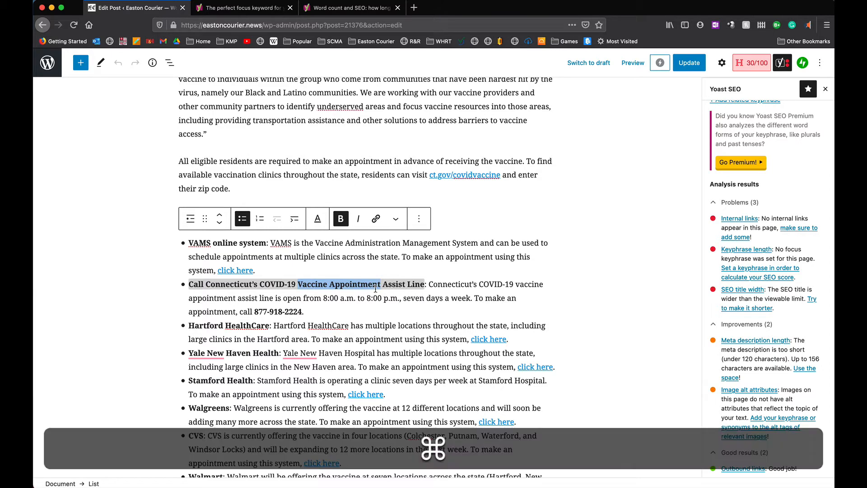
key(super+c)
scroll(158, 304, down, 5)
scroll(158, 304, down, 8)
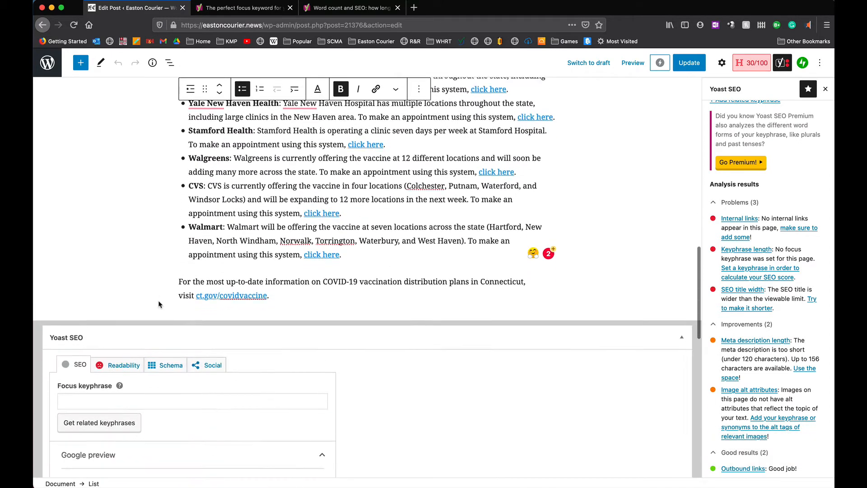
click(130, 369)
key(super+v)
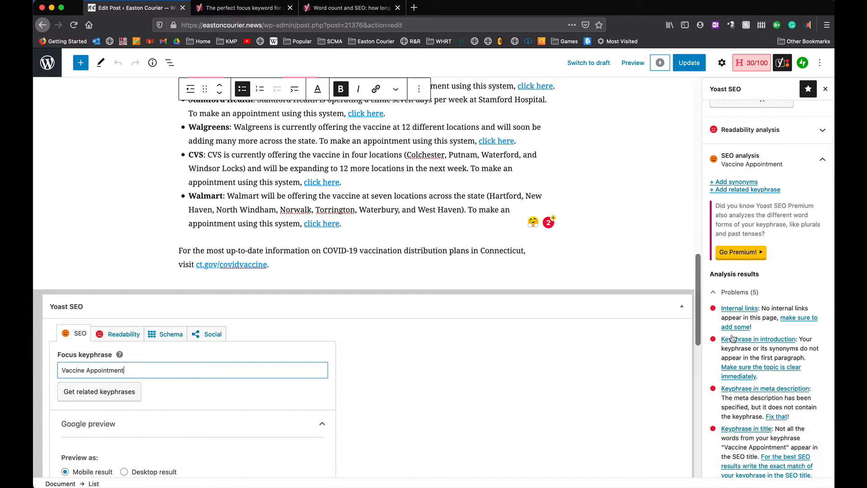
scroll(744, 344, down, 4)
scroll(743, 344, down, 3)
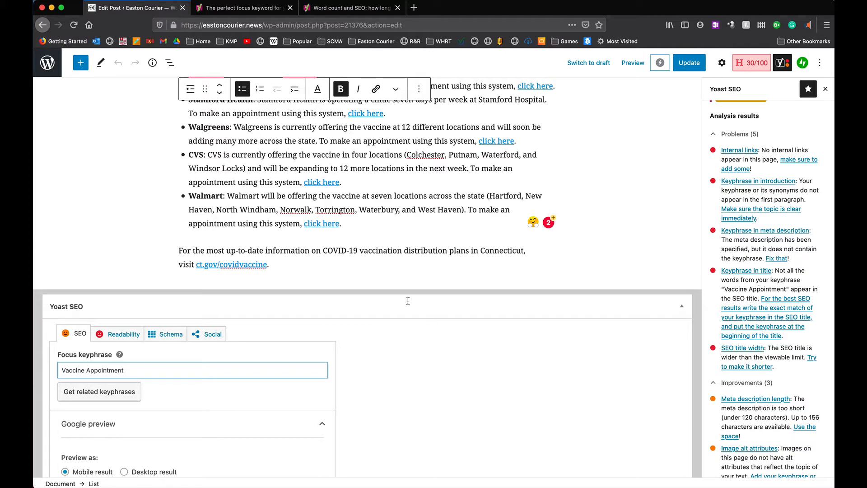
- Replace the focus keyphrase with "Vaccination Appointments", copied from the article's headline
scroll(480, 297, up, 15)
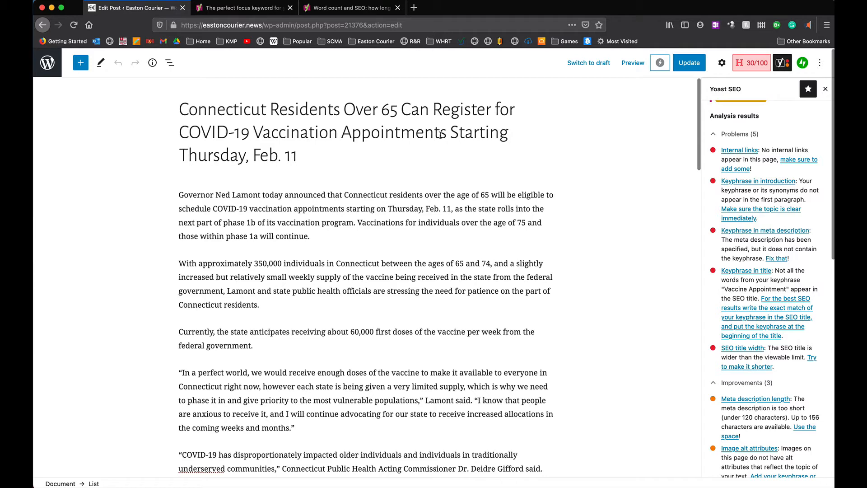
scroll(346, 179, down, 1)
click(254, 102)
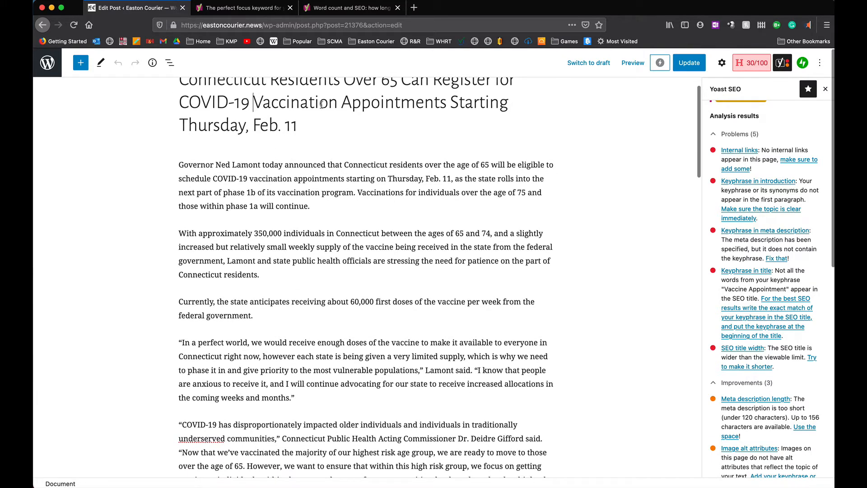
drag(321, 105, 443, 105)
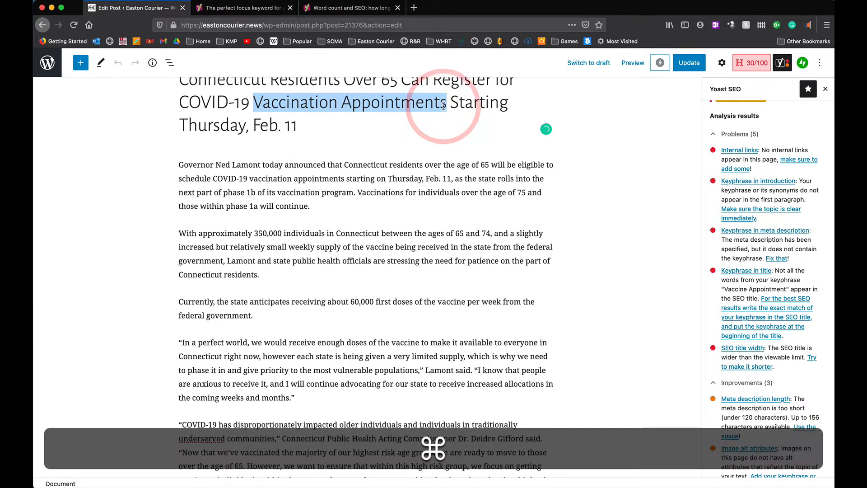
key(super+c)
scroll(289, 253, down, 15)
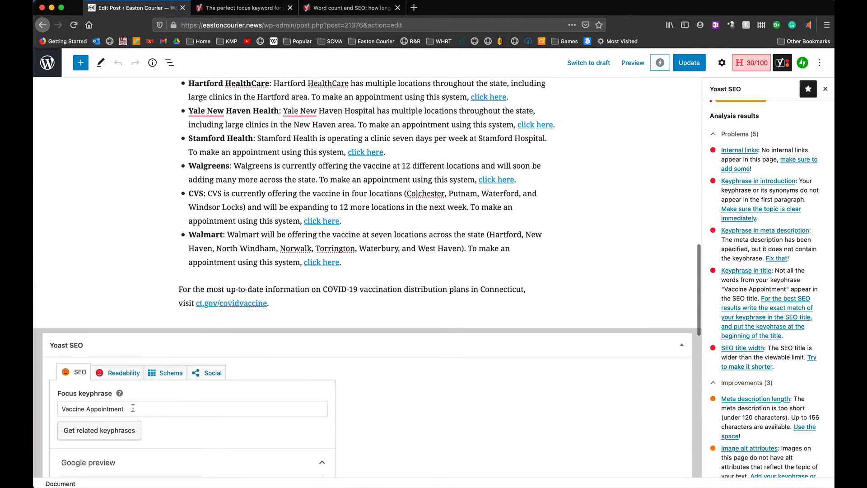
click(133, 408)
key(super+a)
key(super+v)
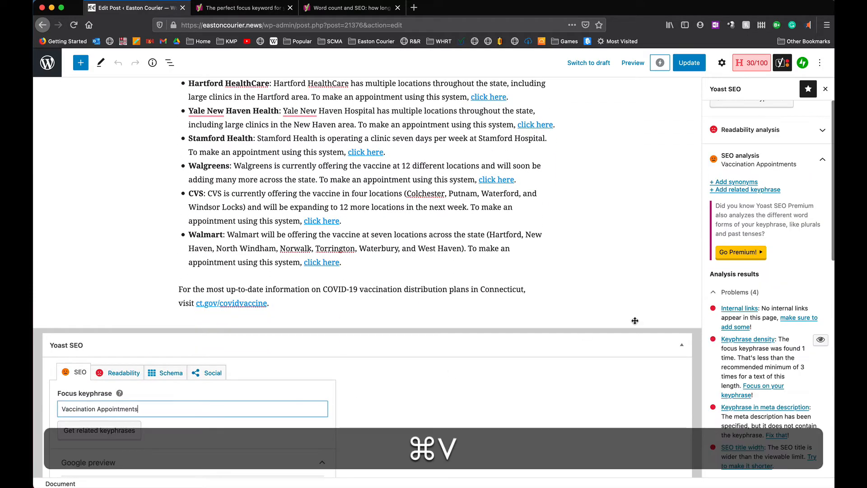
- Examine the SEO analysis for the keyphrase alongside the article text, the Google preview and the SEO title, slug and meta description
scroll(749, 314, down, 5)
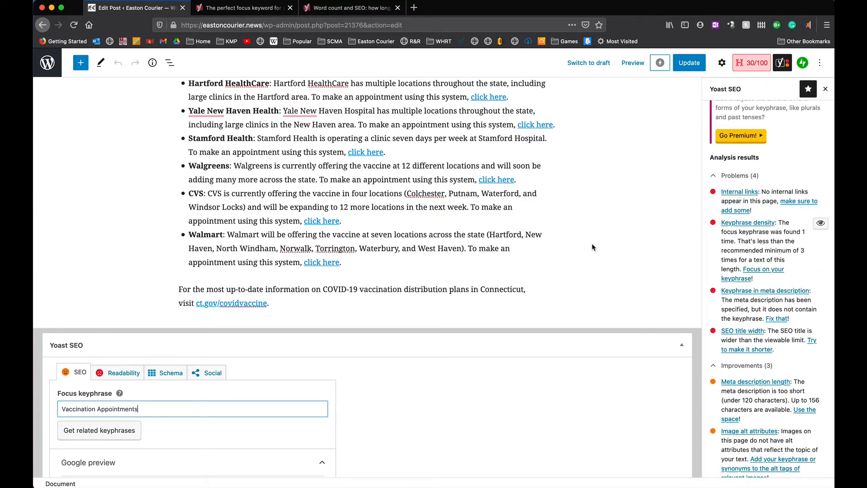
scroll(593, 247, up, 15)
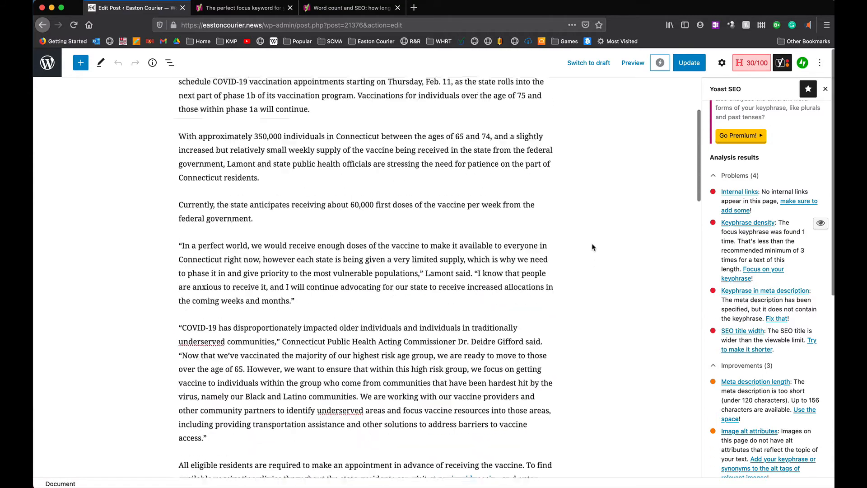
scroll(593, 247, up, 5)
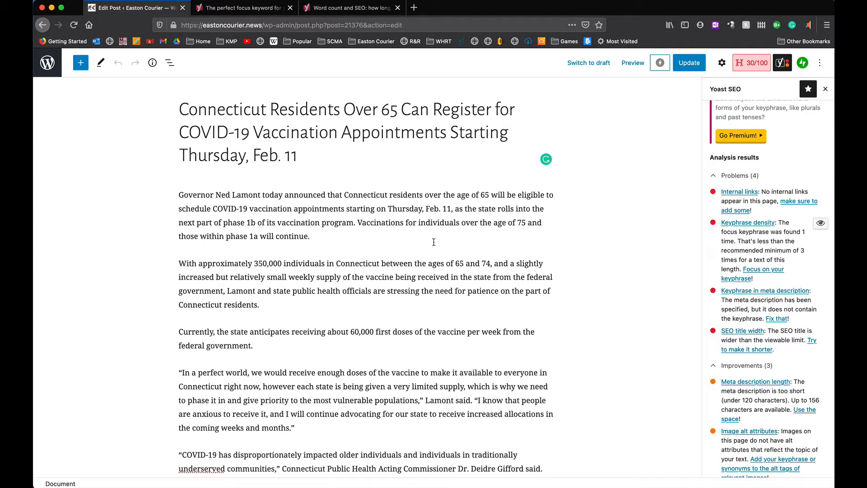
scroll(436, 285, down, 5)
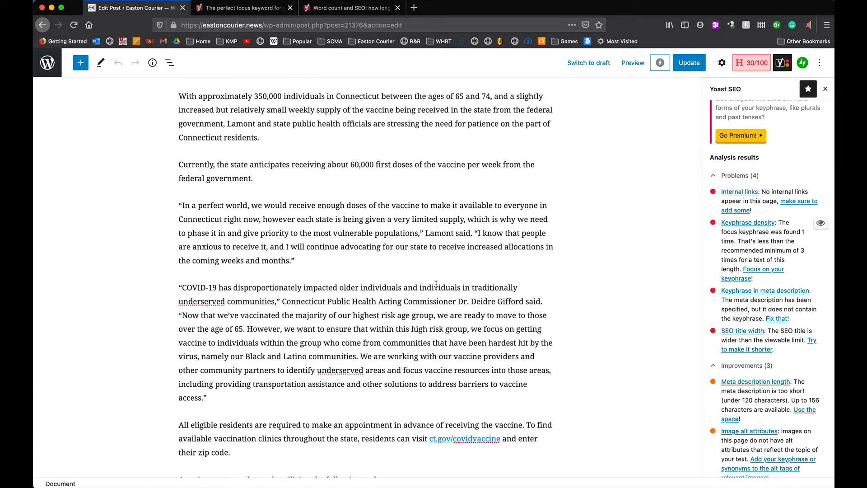
scroll(436, 285, down, 6)
scroll(436, 284, up, 1)
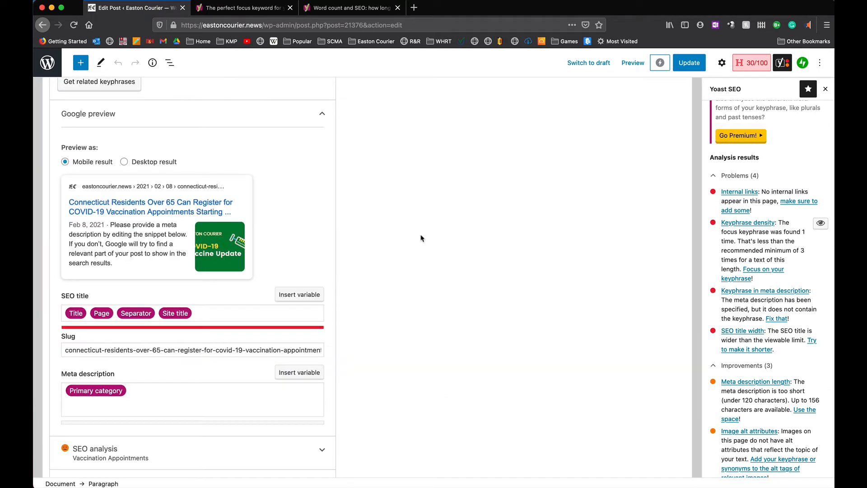
scroll(421, 238, down, 2)
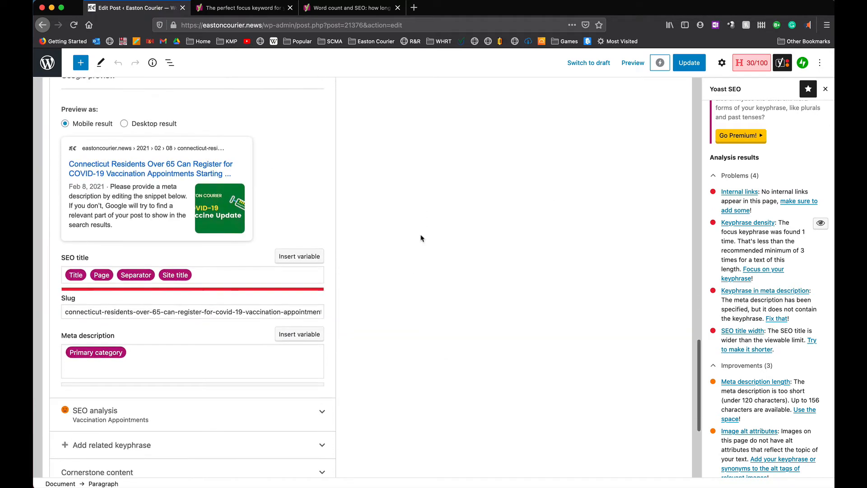
scroll(421, 238, up, 1)
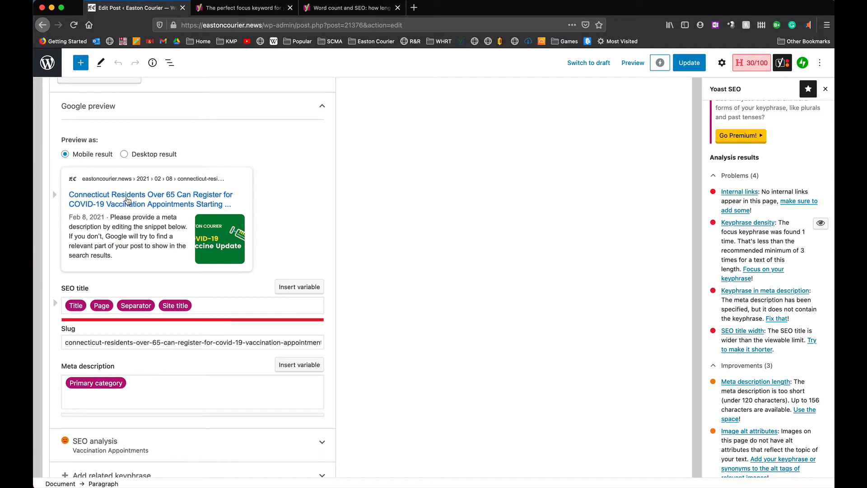
- Preview the post as a desktop Google result, compare it with the headline, and switch back to the mobile result
click(124, 154)
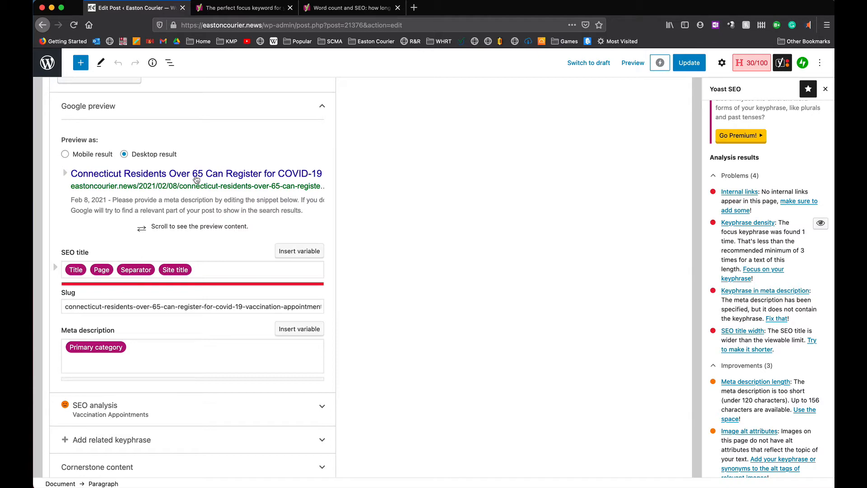
scroll(378, 179, up, 1)
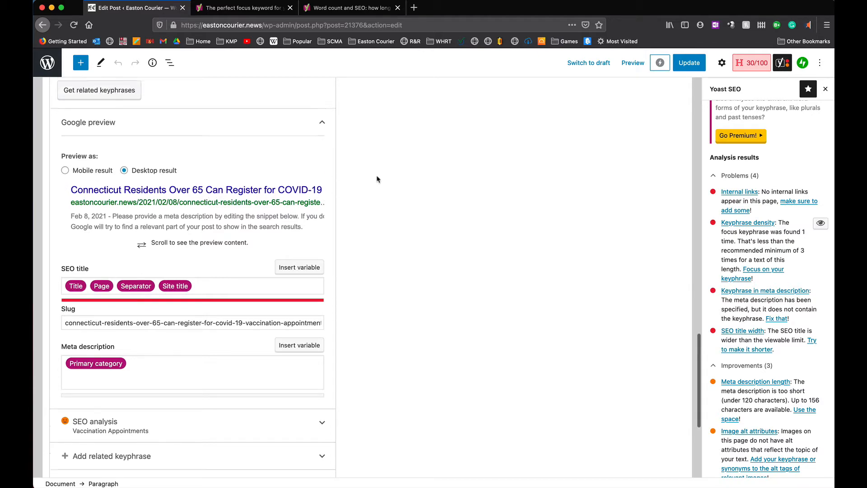
click(377, 179)
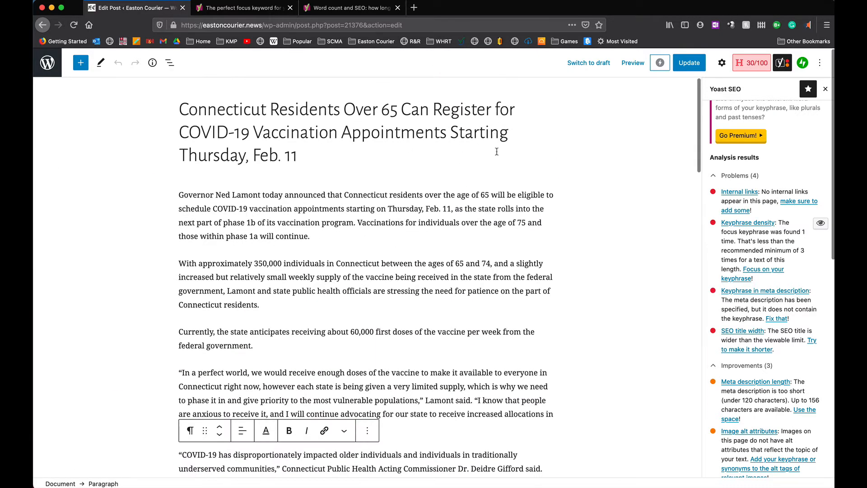
scroll(293, 180, down, 20)
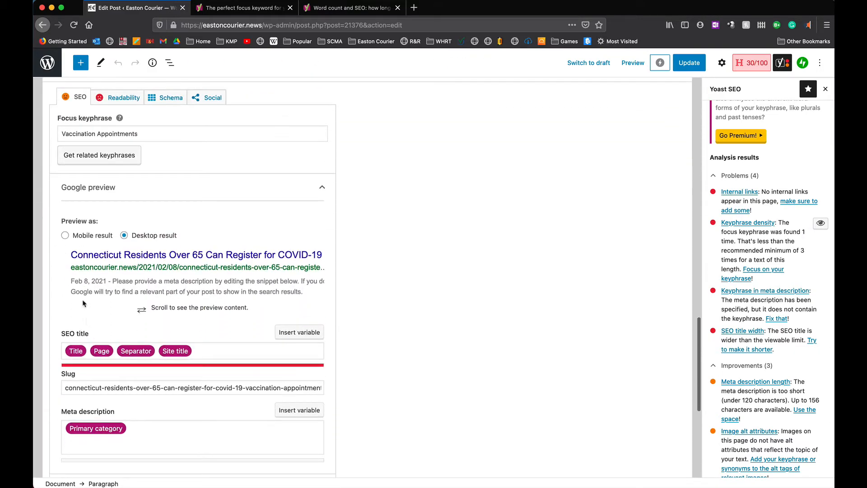
click(66, 235)
scroll(383, 325, down, 3)
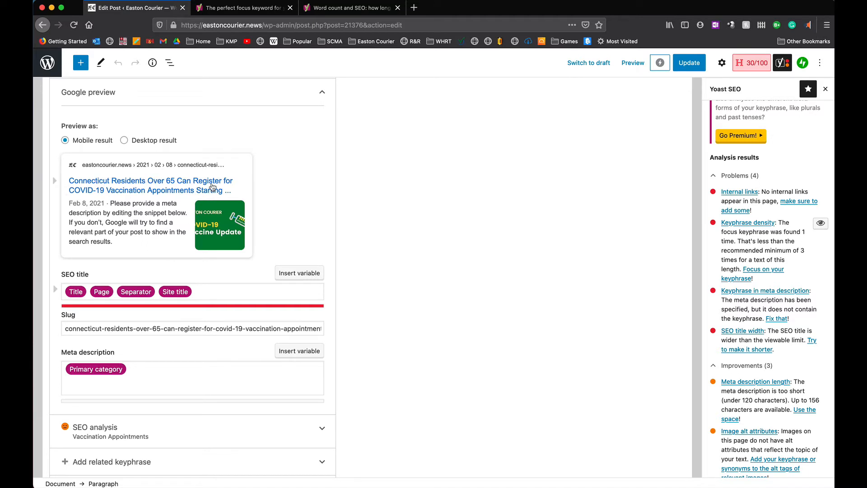
- Clear the SEO title by removing its Title, Page, Separator and Site title variables
click(199, 289)
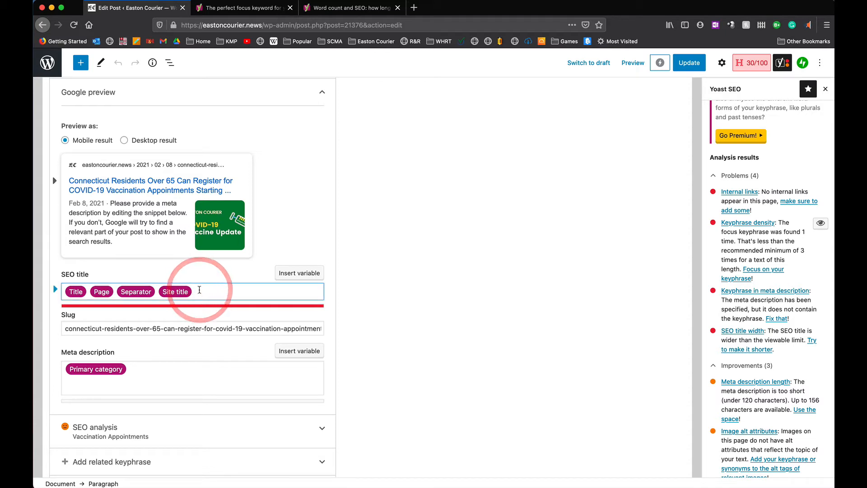
key(BackSpace)
key(BackSpace)
key(BackSpace)
key(BackSpace)
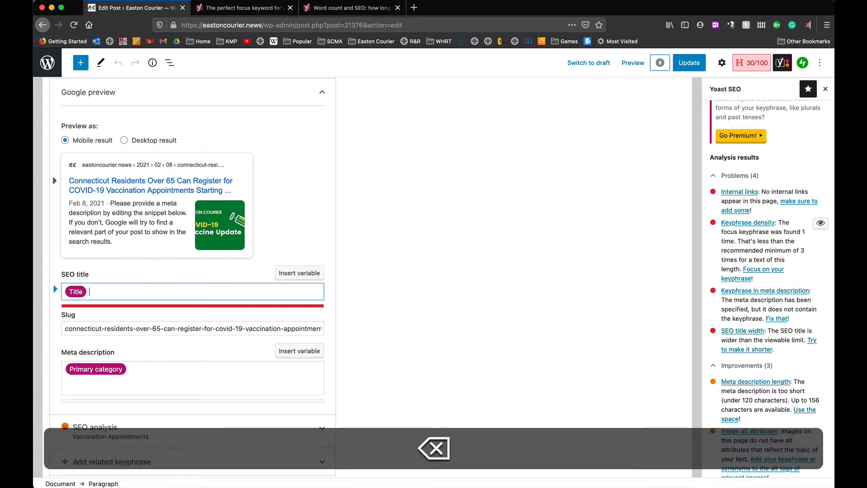
key(BackSpace)
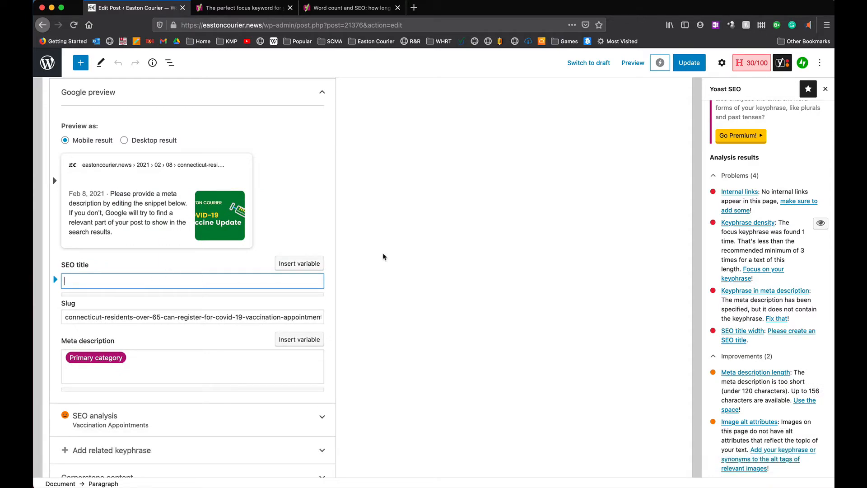
- Check the article's headline and enter "CT Residents Over 65 Can Register for Covid-19 Vaccine" as the SEO title
scroll(389, 257, up, 15)
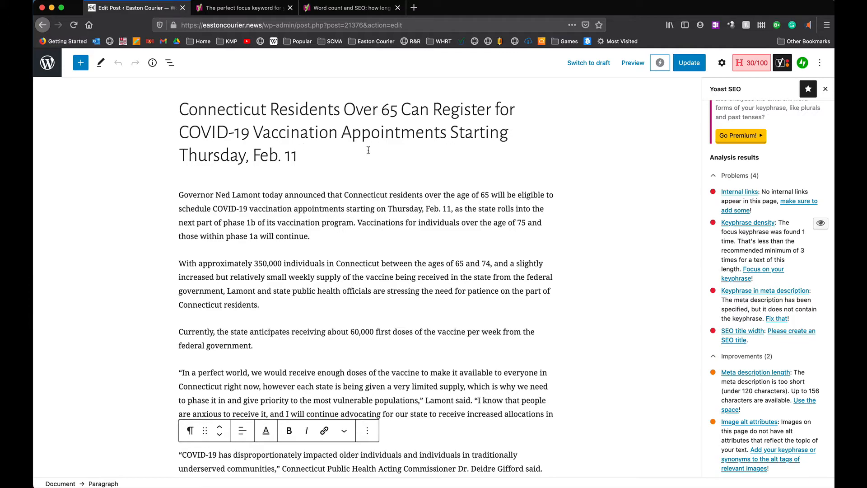
scroll(372, 139, down, 20)
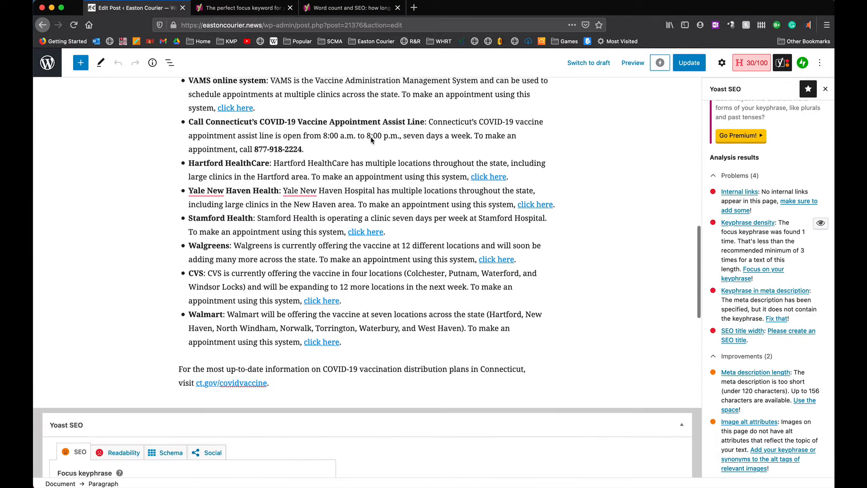
scroll(141, 162, up, 2)
scroll(142, 162, up, 1)
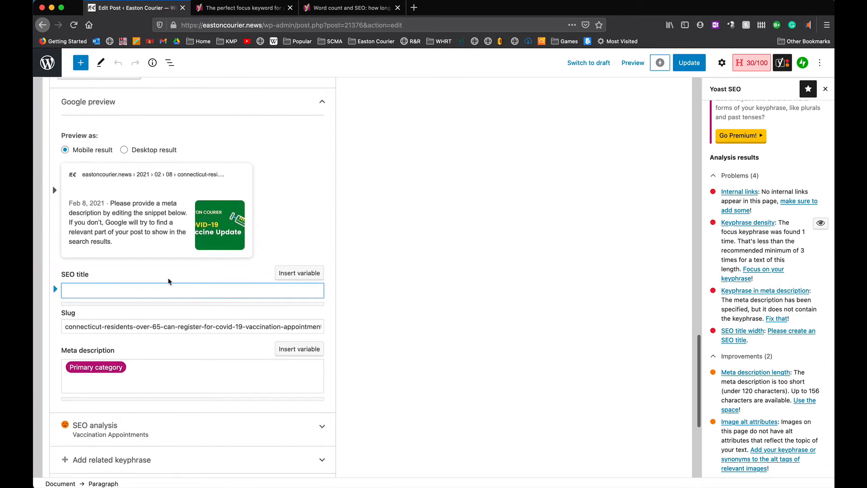
text(CT)
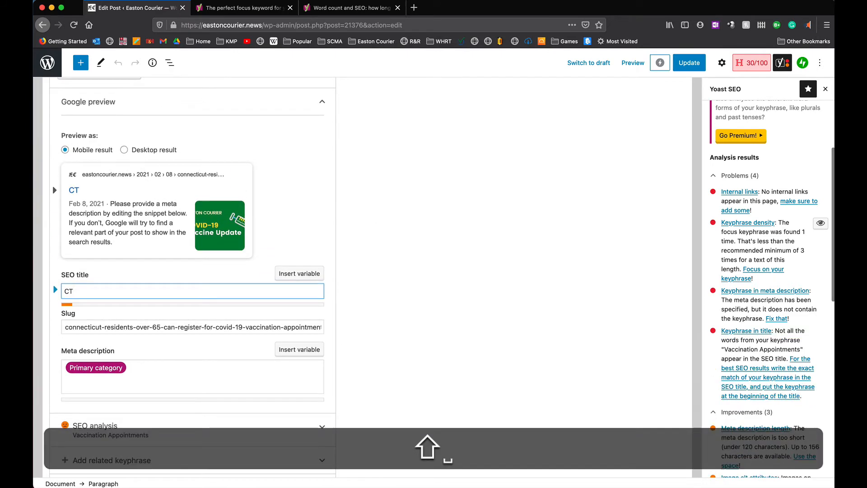
text(Residents Over 65 Can Register for Covid-19 Vaccine)
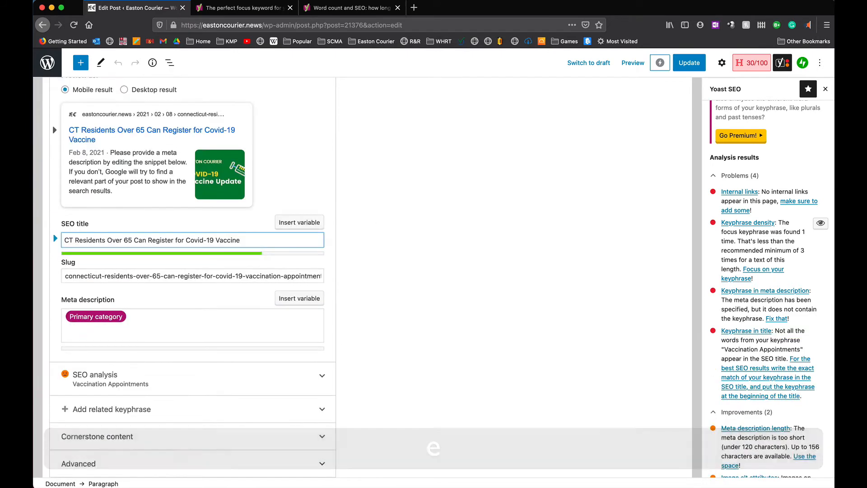
- Rewrite the end of the SEO title after "Covid-19" as "Vaccine Starting"
key(BackSpace)
key(BackSpace)
key(BackSpace)
key(BackSpace)
key(BackSpace)
key(BackSpace)
key(BackSpace)
key(BackSpace)
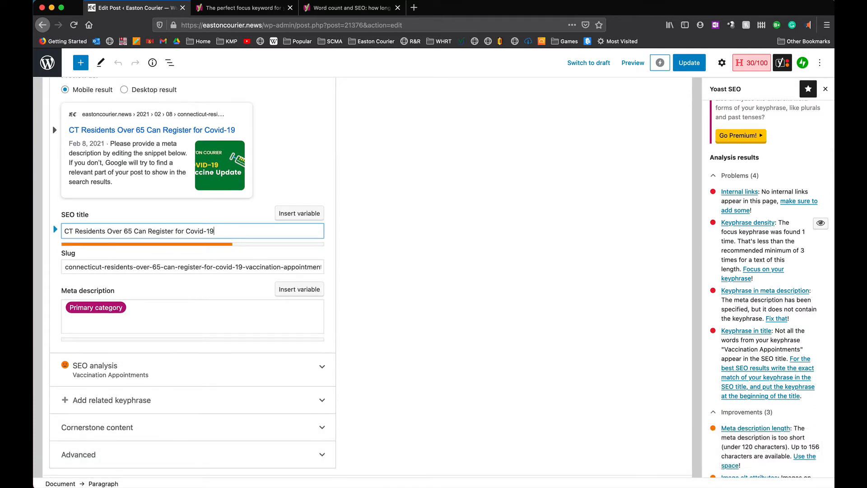
text(Va)
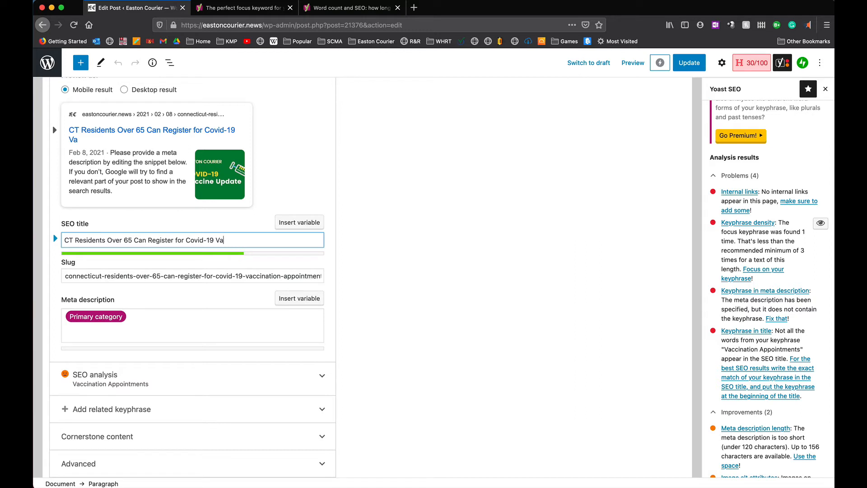
text(ccine Starting)
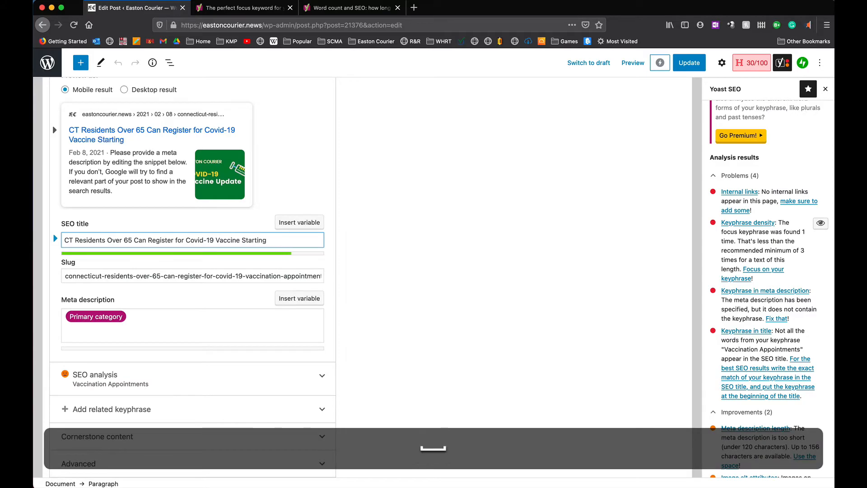
- Add the date "2/11" at the end of the SEO title
scroll(181, 269, up, 15)
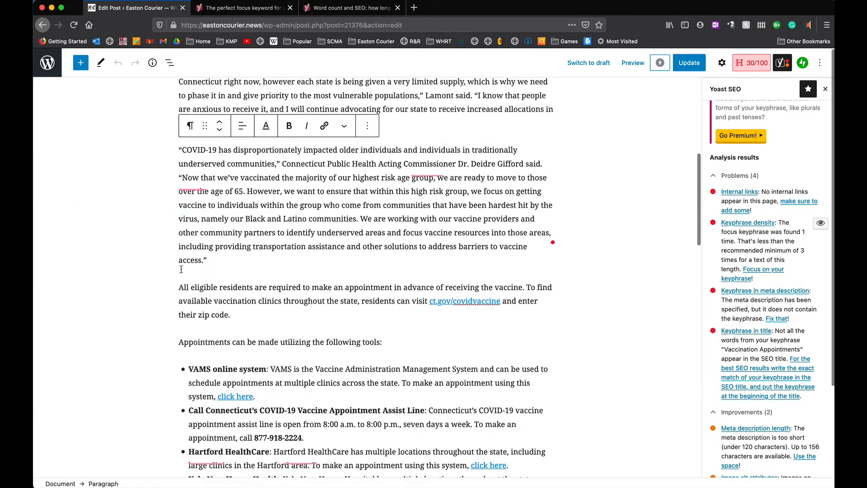
scroll(181, 269, down, 15)
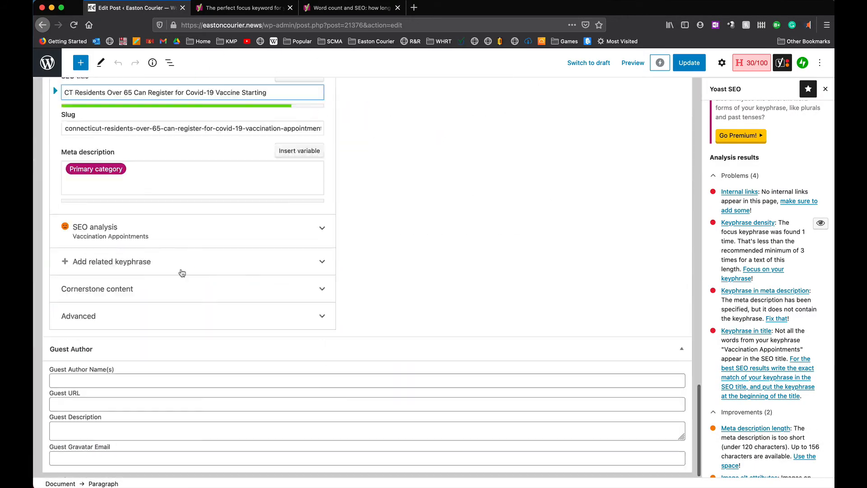
scroll(181, 273, up, 3)
scroll(182, 273, up, 3)
key(shift)
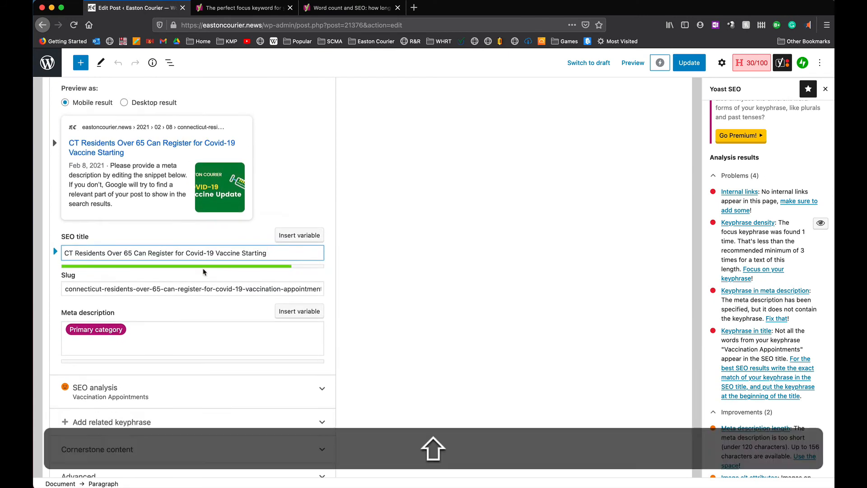
text(2)
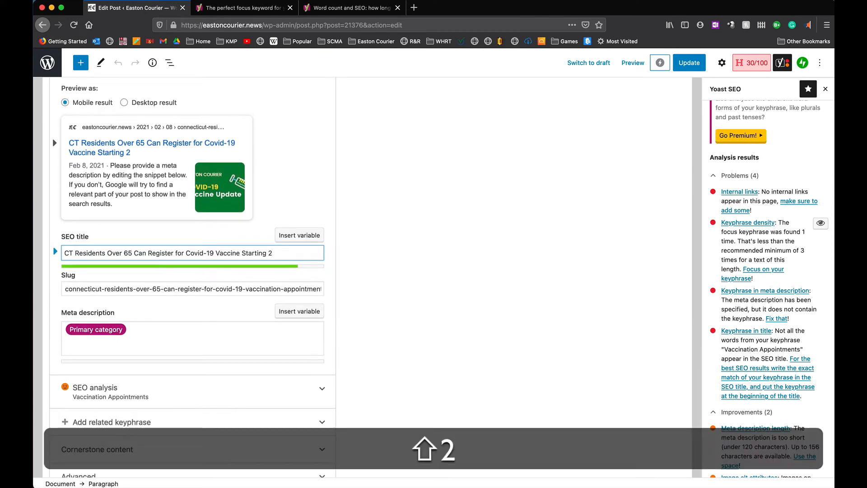
text(/11)
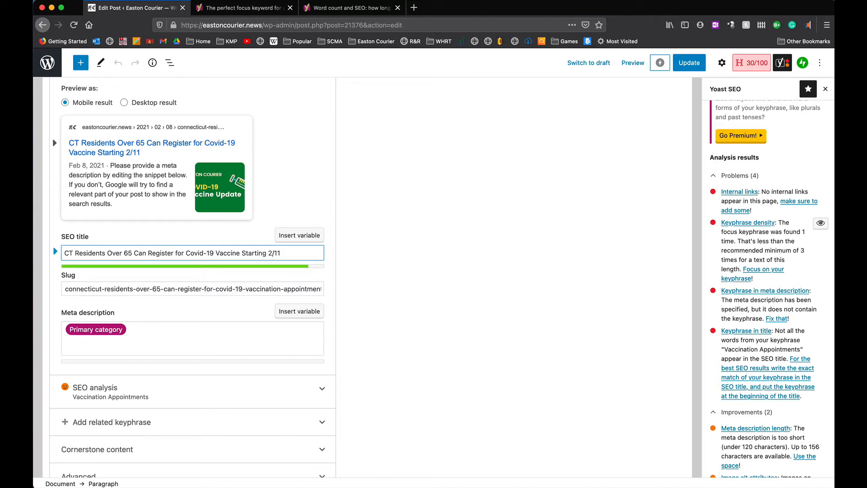
- Compare the new SEO title with the article's headline and examine the problems, improvements and good results in the SEO analysis
scroll(530, 265, up, 20)
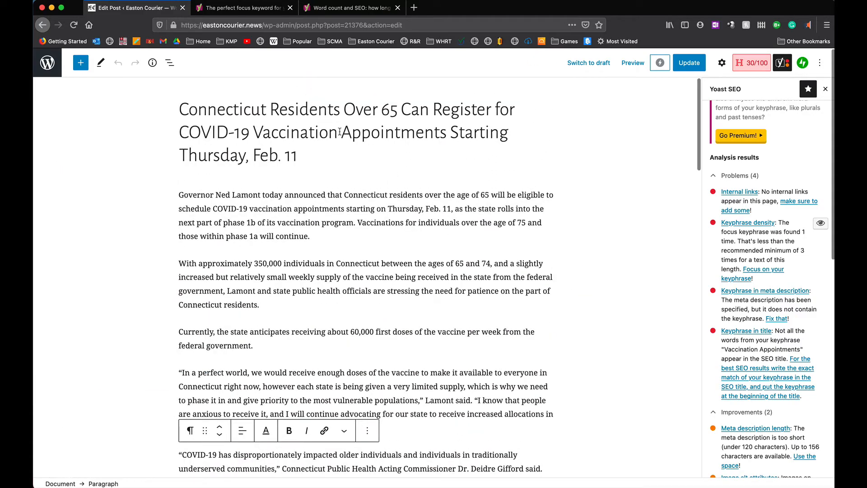
scroll(344, 201, down, 20)
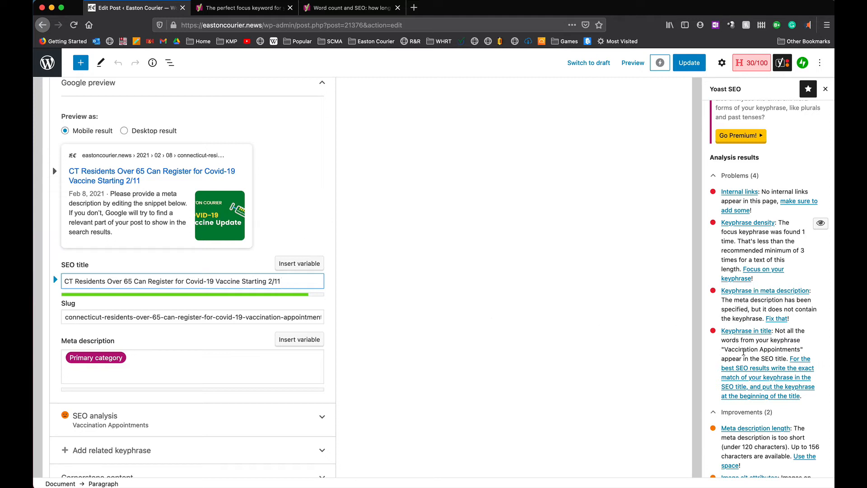
scroll(744, 355, down, 3)
scroll(744, 355, down, 5)
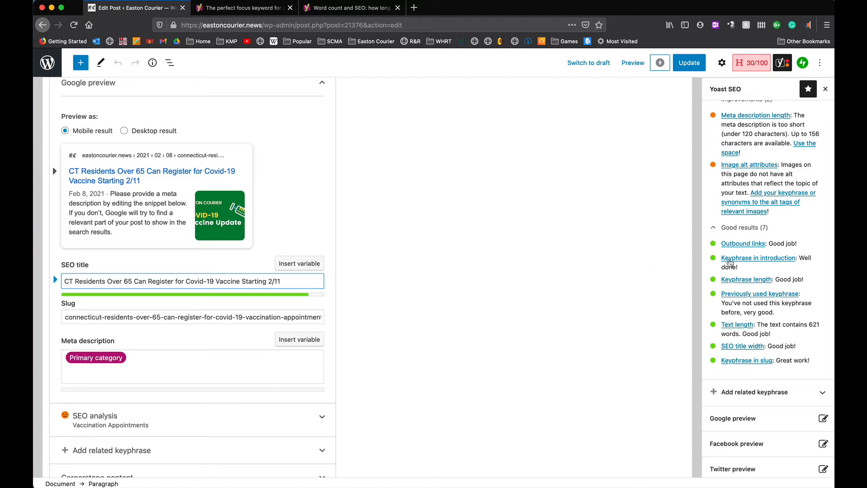
scroll(729, 259, up, 7)
scroll(729, 260, up, 1)
scroll(725, 189, down, 2)
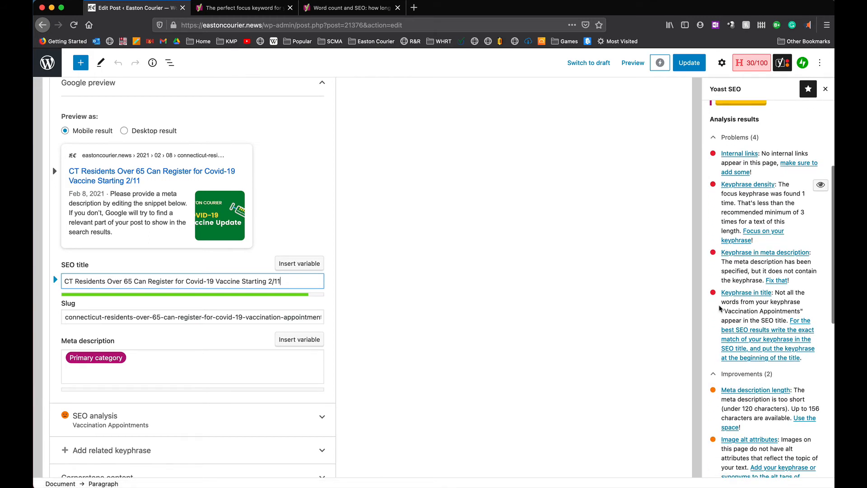
scroll(722, 307, down, 5)
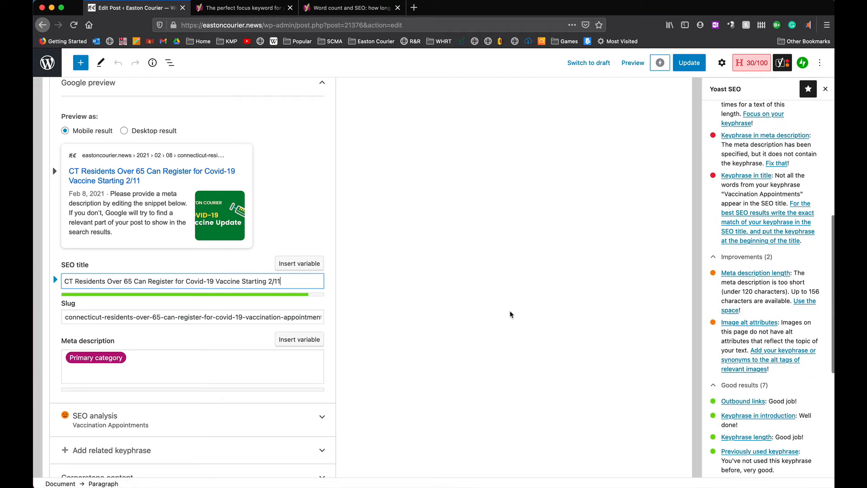
scroll(510, 314, down, 3)
scroll(510, 314, up, 4)
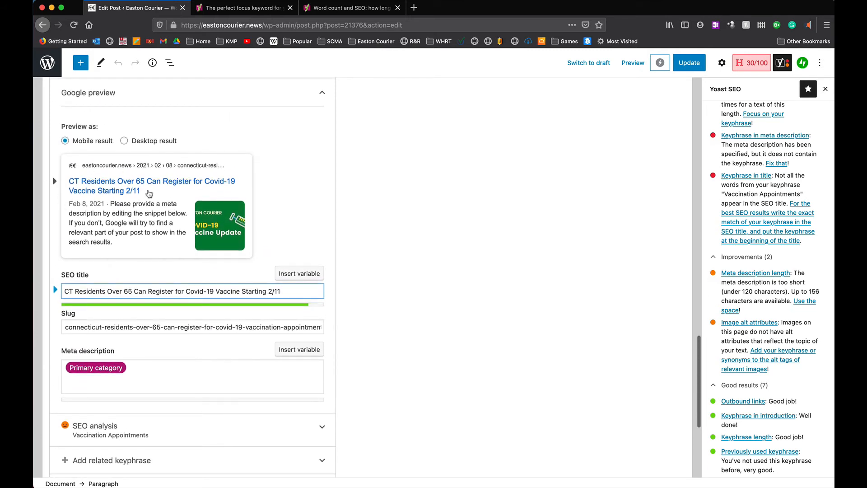
- Preview the shortened title as a desktop Google result, view its full width, and switch back to the mobile result
click(134, 143)
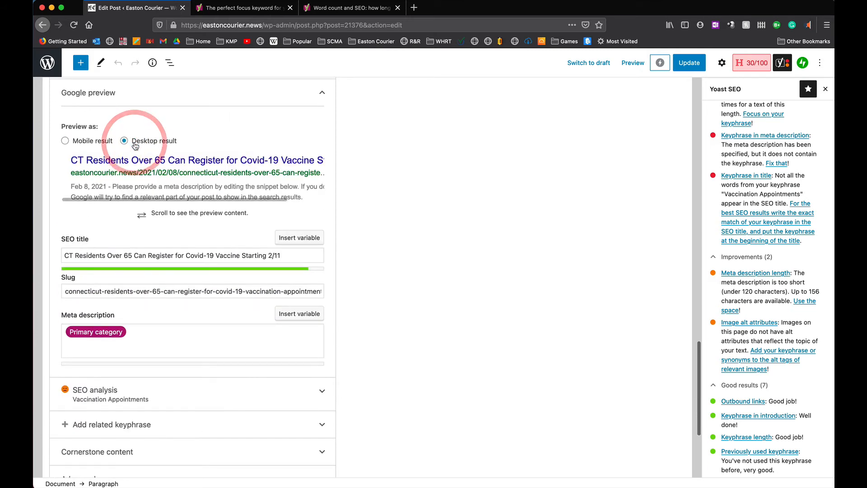
scroll(151, 167, right, 2)
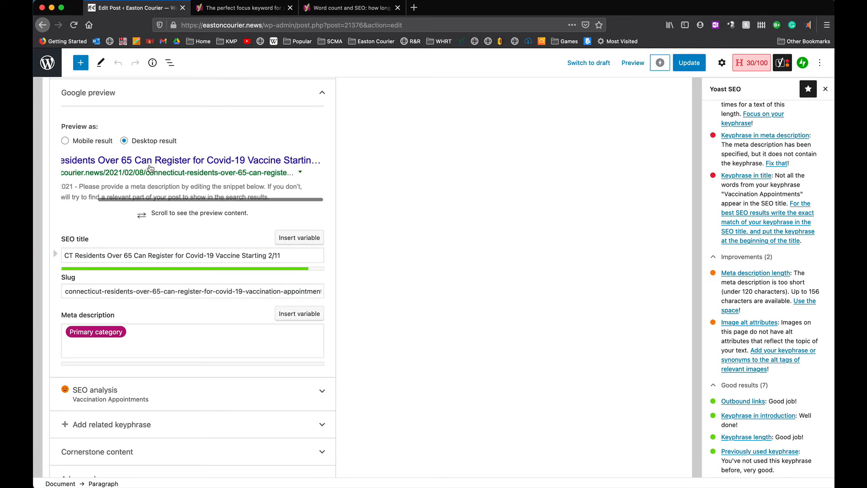
scroll(150, 167, left, 2)
click(65, 141)
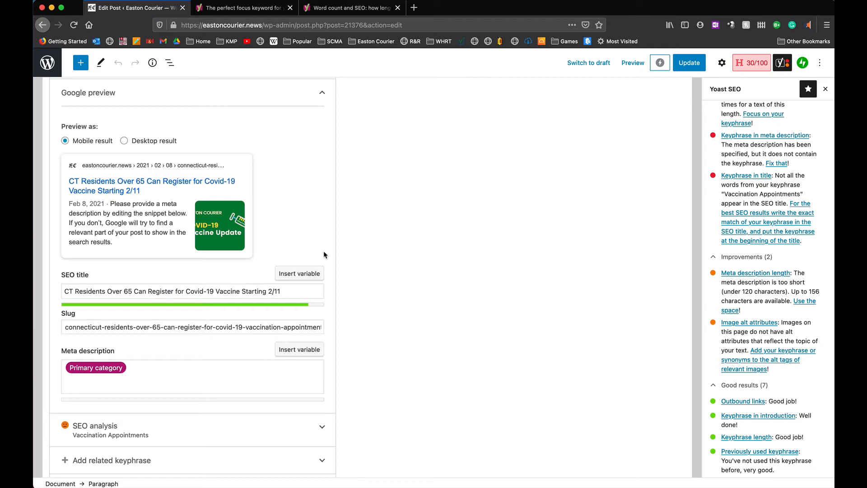
- Open the help article on meta description length from the SEO analysis, skim its introduction, and return to the post editor
click(162, 374)
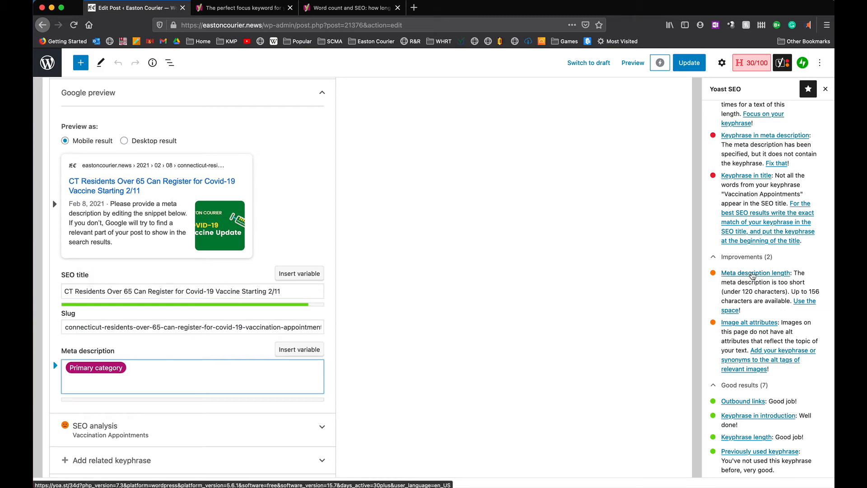
click(752, 273)
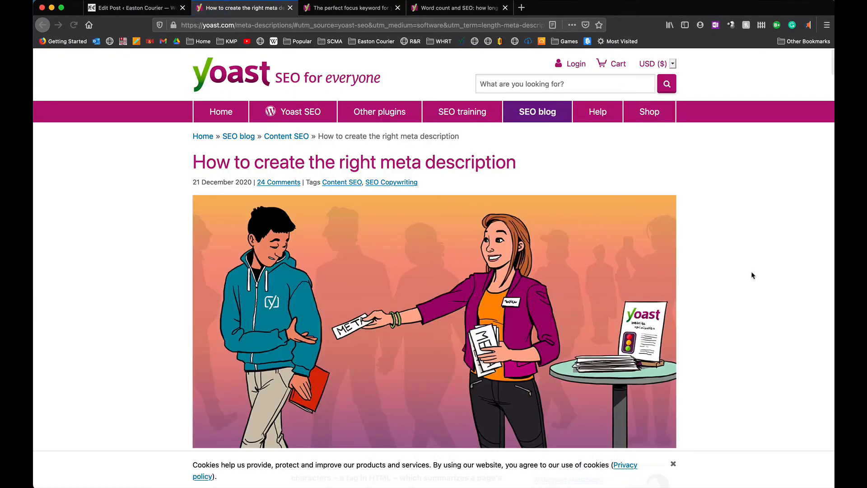
scroll(454, 310, down, 3)
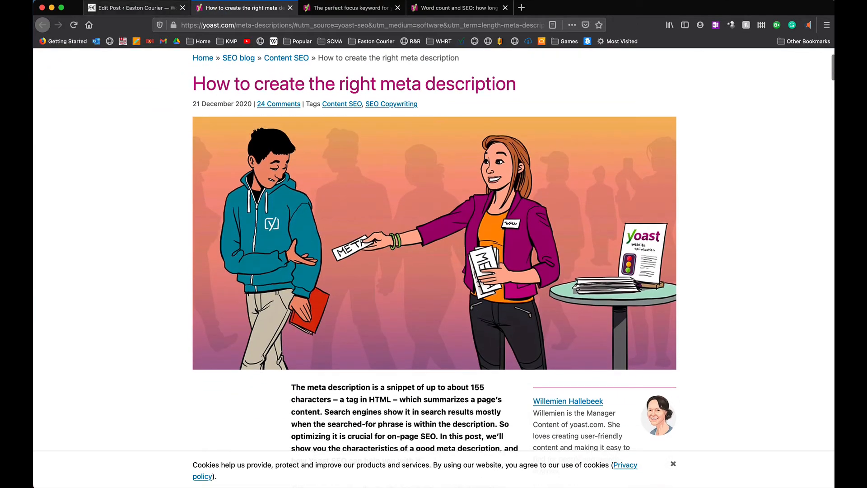
click(118, 6)
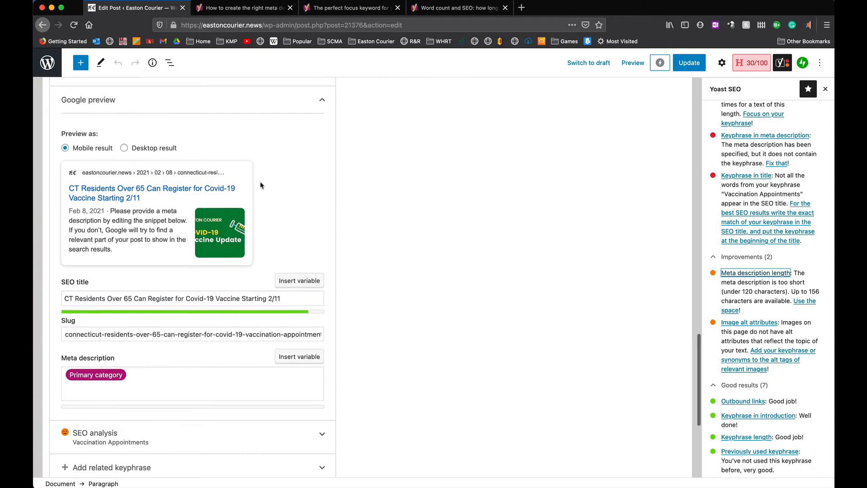
- Copy the article's opening text from "Governor" through "Feb. 11" and paste it into the meta description after the Primary category variable
scroll(261, 173, up, 20)
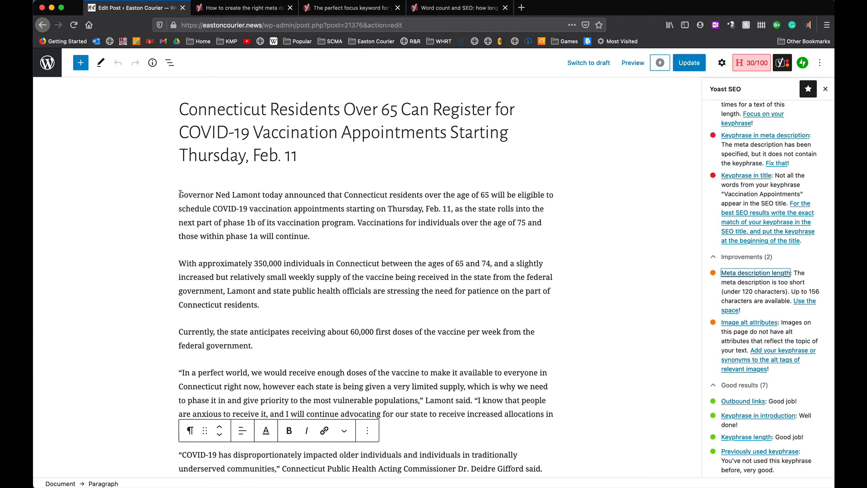
drag(179, 194, 451, 207)
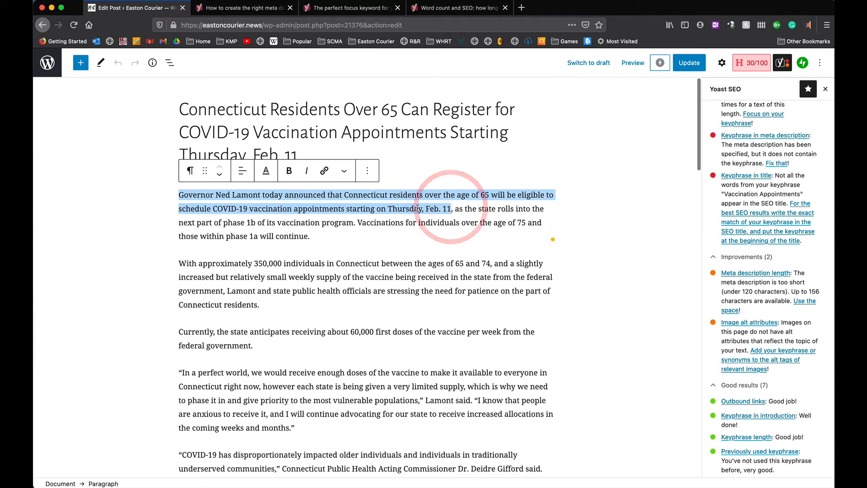
key(super+c)
scroll(406, 226, down, 20)
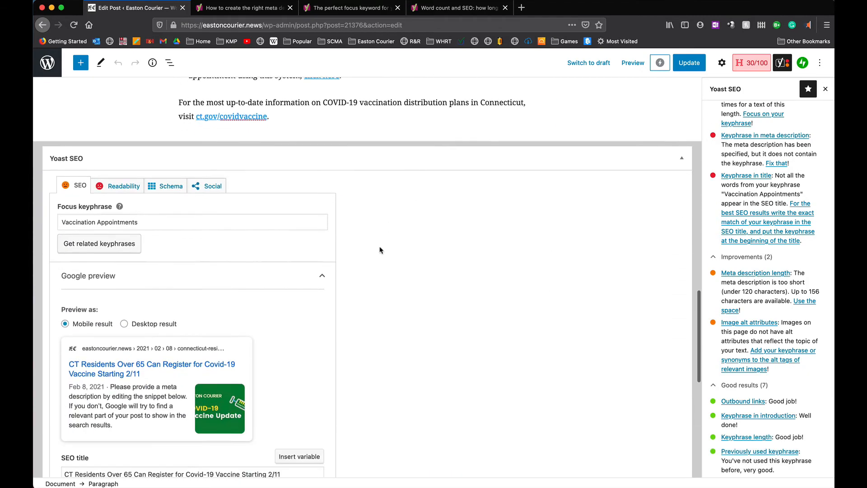
scroll(291, 332, down, 5)
click(234, 355)
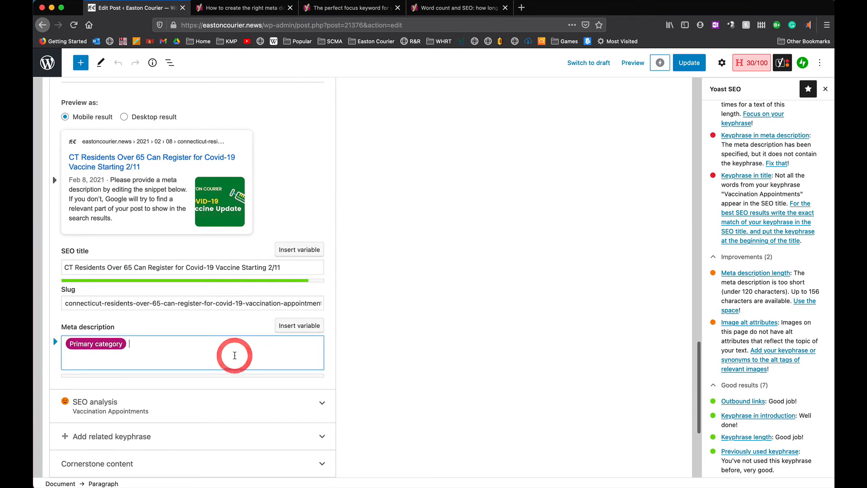
key(super+v)
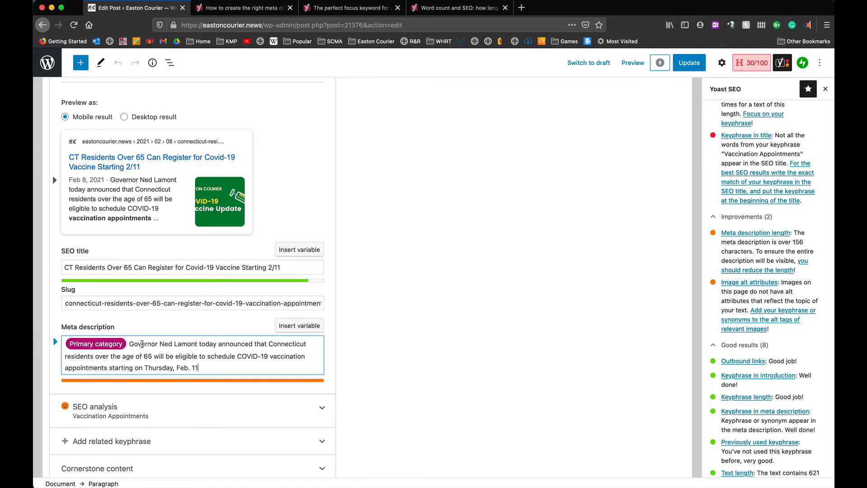
- Shorten the meta description to "Gov Lamont announced that CT residents over 65 will be eligible to schedule COVID-19 vaccination appointments starting on Thursday, Feb. 11"
click(157, 343)
key(BackSpace)
key(BackSpace)
key(BackSpace)
key(BackSpace)
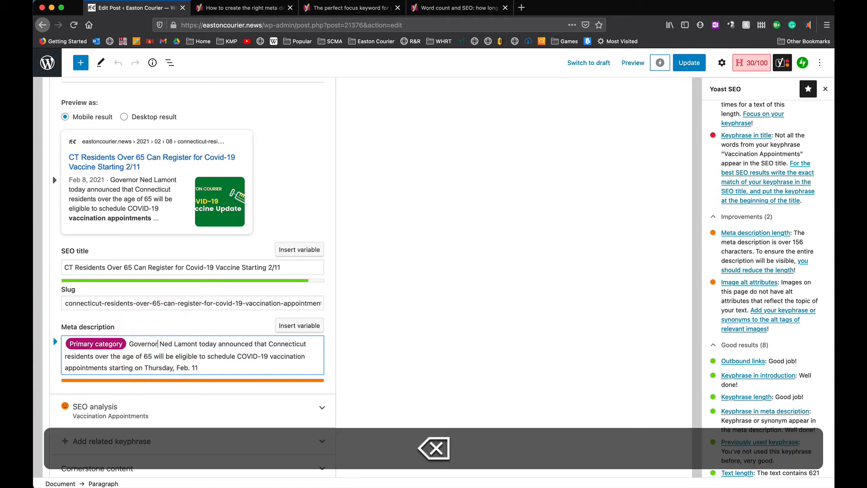
key(BackSpace)
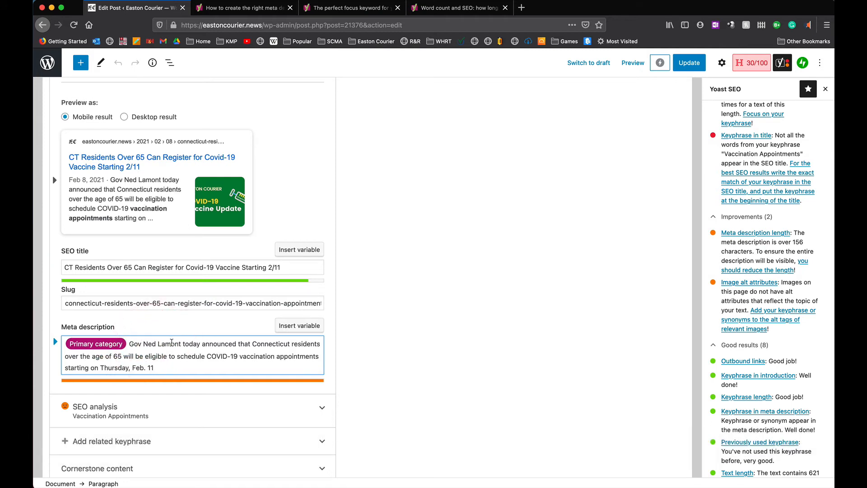
click(159, 344)
key(BackSpace)
key(BackSpace)
key(BackSpace)
key(BackSpace)
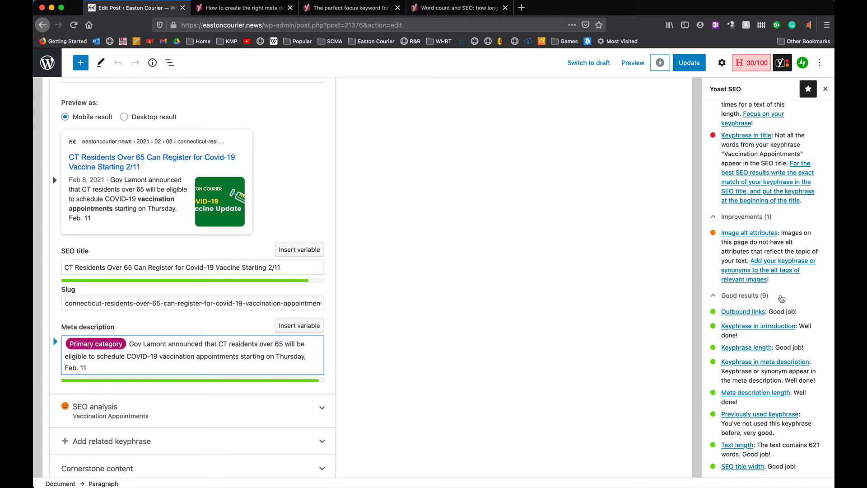
- Review the problems, improvements and good results in the SEO analysis and compare them with the article's links, body text and headline
scroll(781, 299, up, 5)
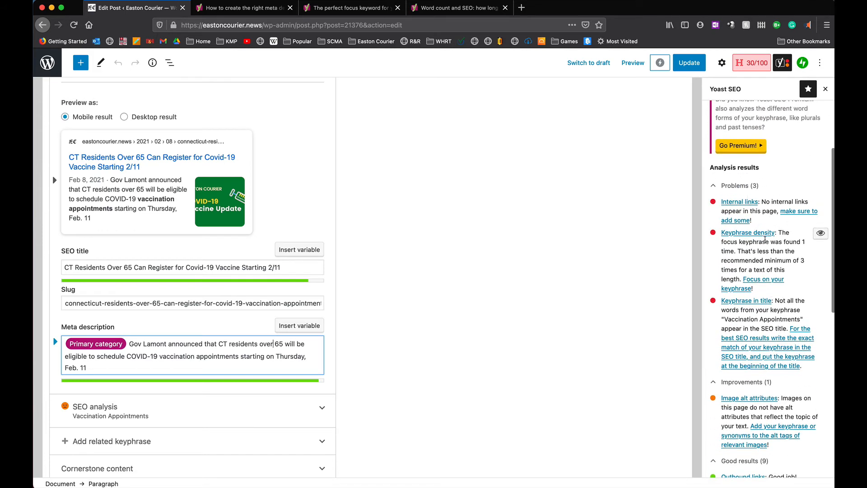
scroll(783, 335, down, 2)
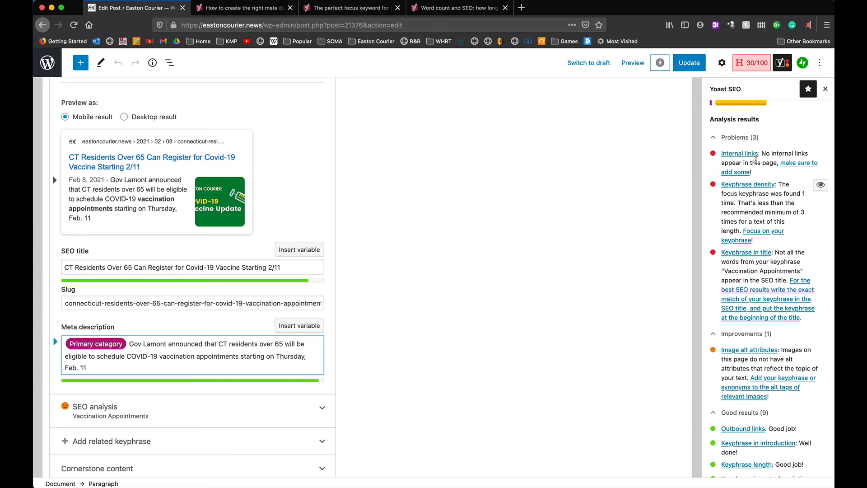
scroll(303, 166, up, 15)
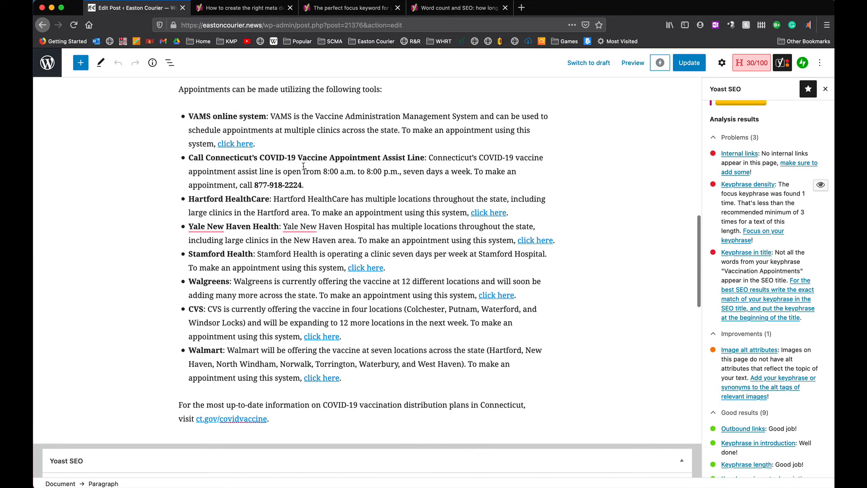
scroll(303, 166, up, 2)
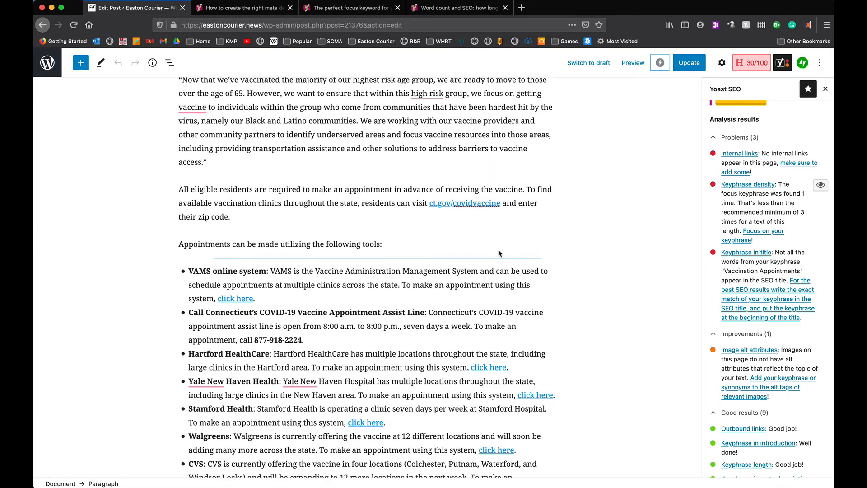
scroll(505, 255, down, 5)
scroll(754, 269, down, 5)
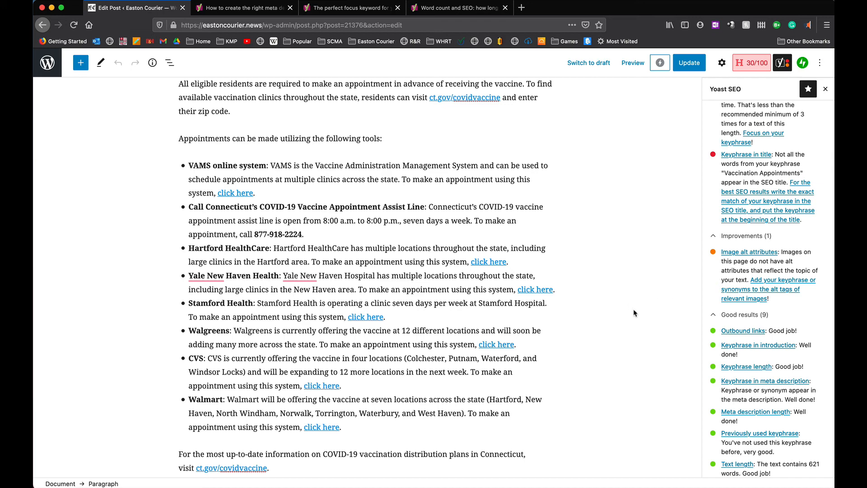
scroll(635, 312, down, 5)
scroll(635, 312, up, 2)
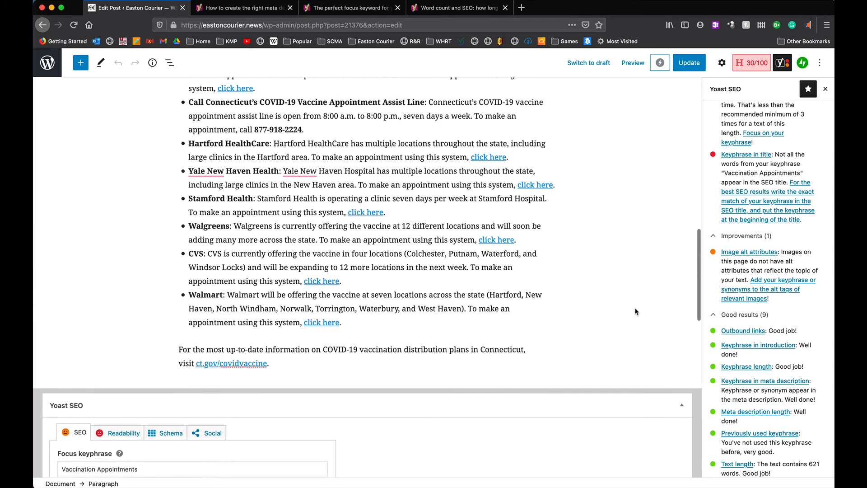
scroll(635, 311, down, 2)
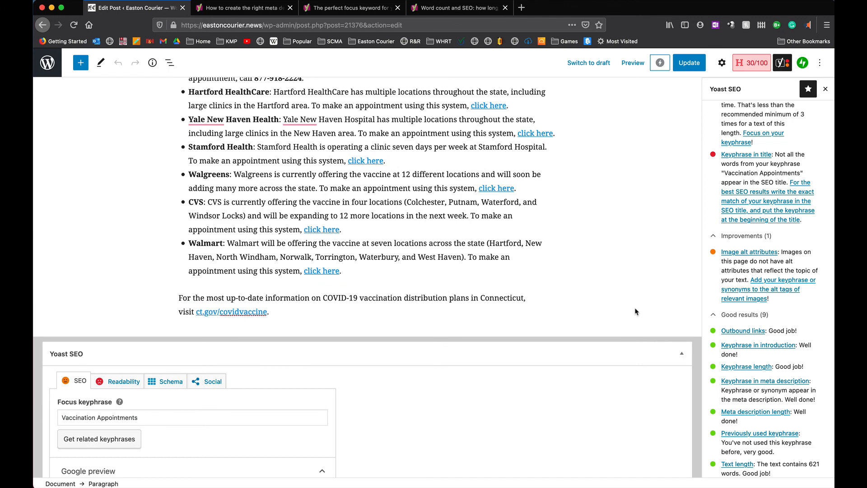
scroll(635, 312, down, 6)
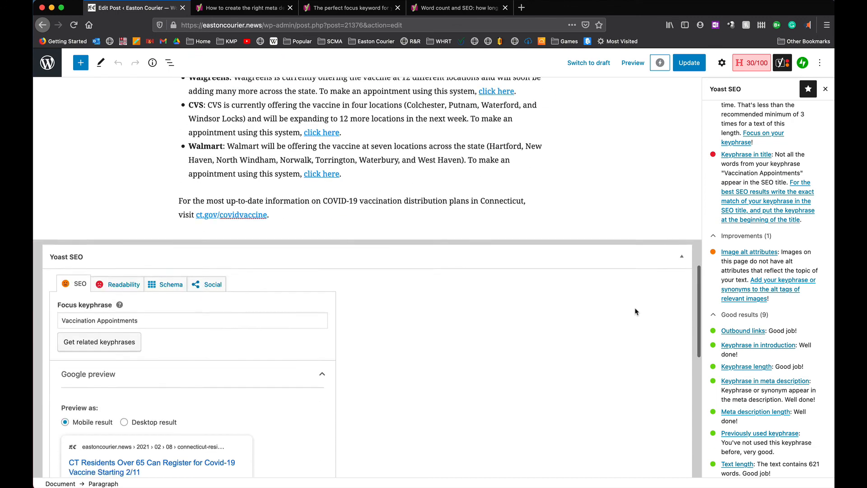
scroll(625, 313, up, 9)
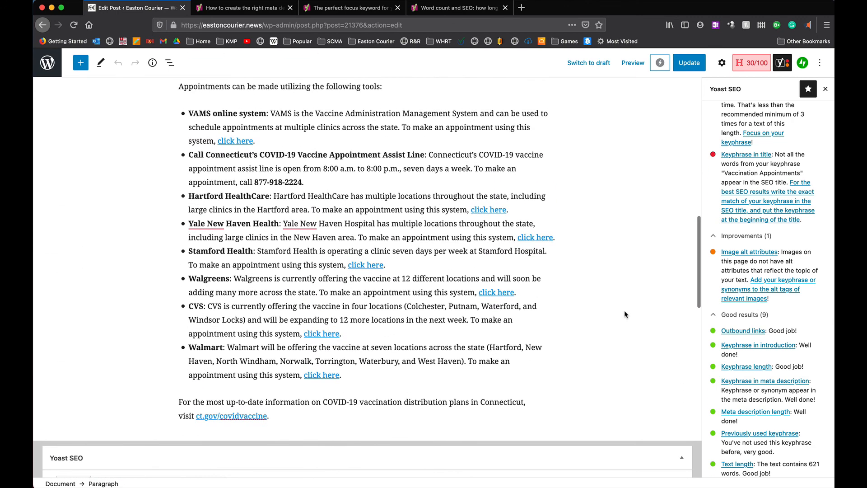
scroll(624, 310, up, 10)
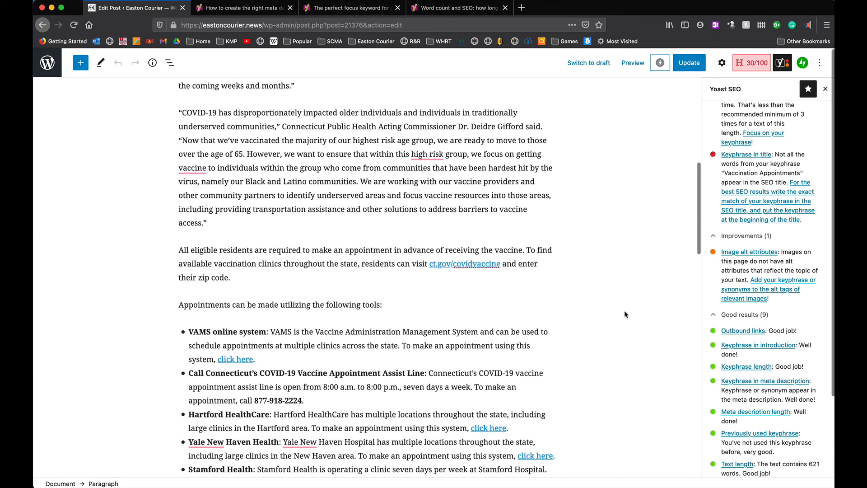
scroll(624, 310, up, 4)
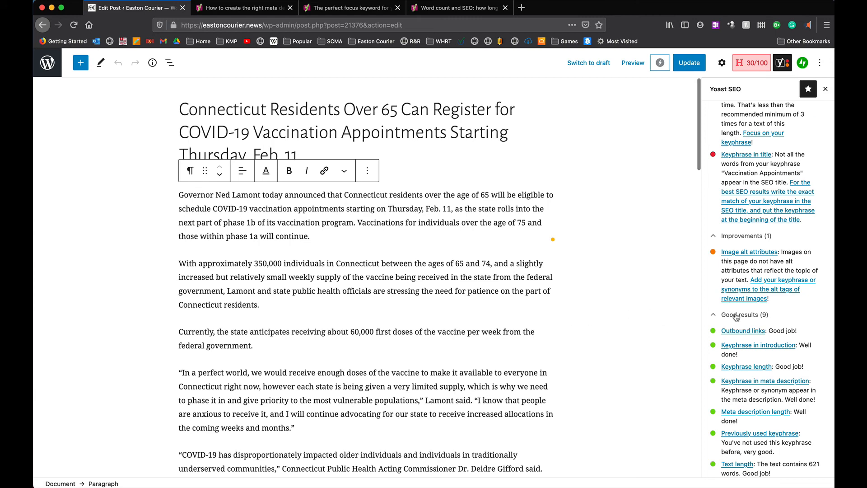
scroll(740, 313, up, 3)
scroll(744, 312, up, 4)
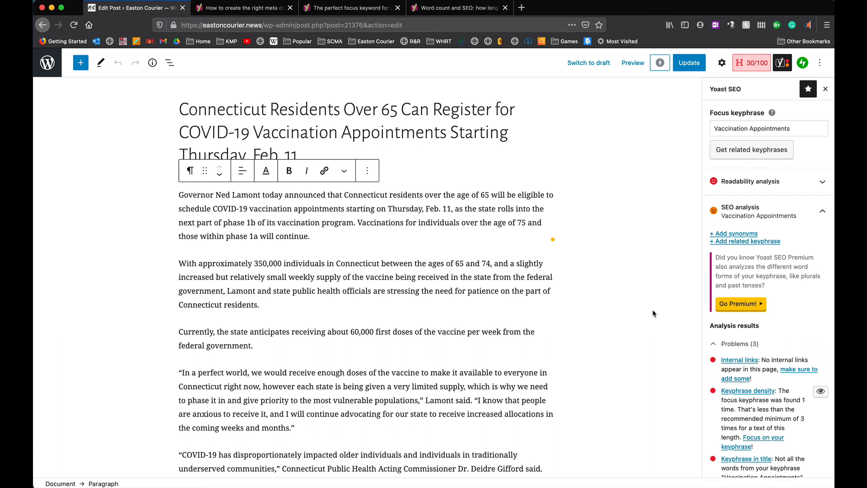
- Update the published post to save its SEO changes, and look over the article's opening paragraphs
click(690, 70)
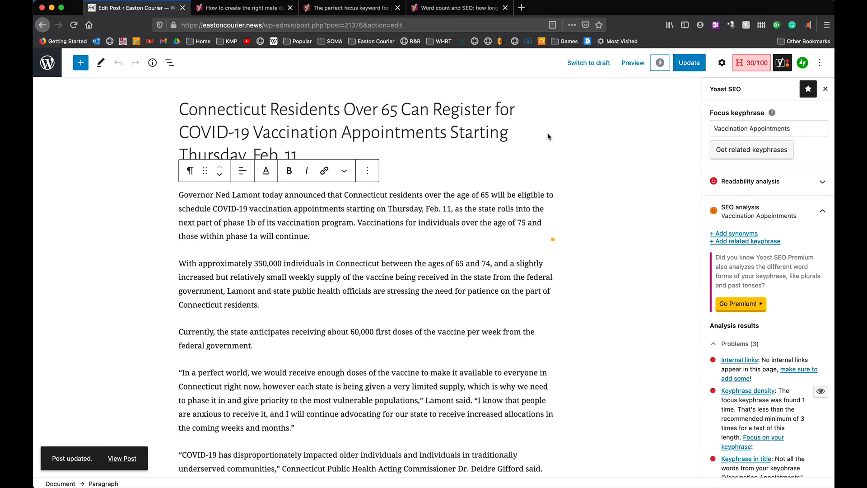
scroll(479, 228, down, 2)
scroll(479, 228, down, 3)
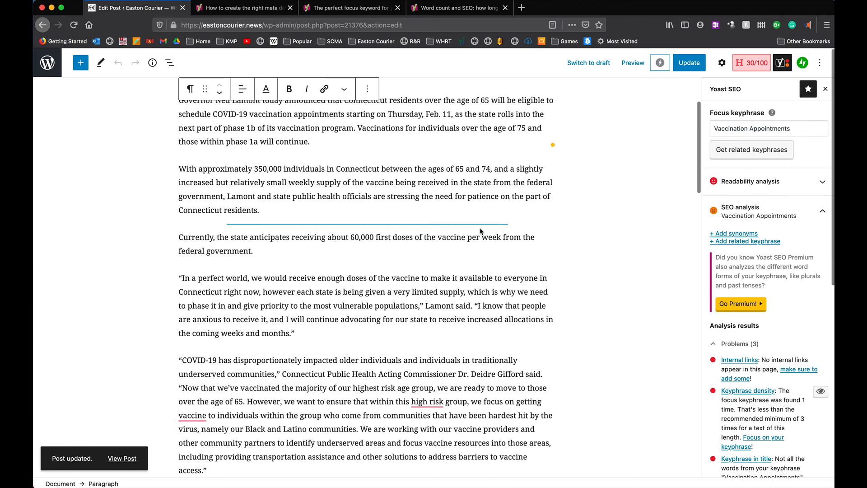